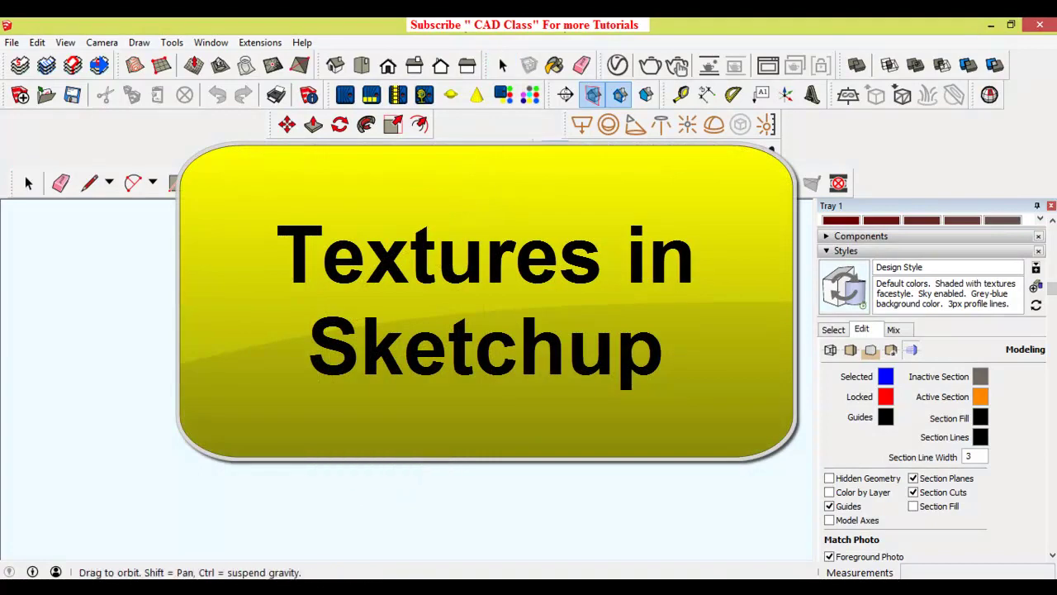
Orbit the view to look over the plain grey handbag from another side
mouse_move(573, 467)
left_mouse_down()
mouse_move(380, 392)
mouse_move(471, 468)
mouse_move(335, 496)
mouse_move(550, 472)
mouse_move(501, 499)
mouse_move(449, 491)
mouse_move(463, 406)
mouse_move(444, 423)
mouse_move(443, 377)
mouse_move(474, 406)
mouse_move(589, 389)
mouse_move(479, 394)
mouse_move(502, 394)
left_mouse_up()
Switch the Materials browser to the Materials collection and open its collection options menu
right_click(526, 323)
left_click(552, 324)
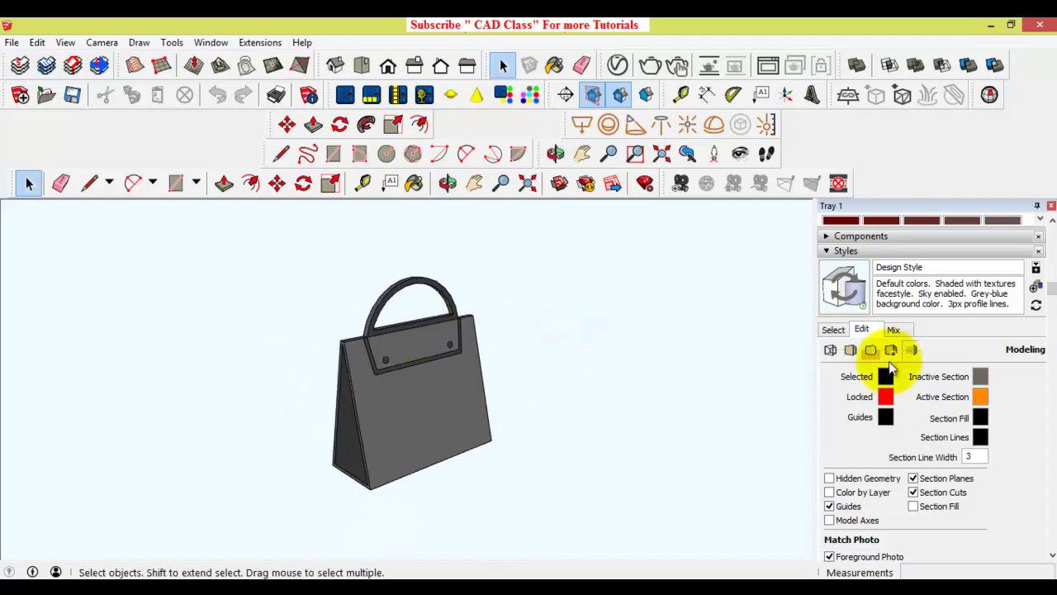
left_click_drag(1052, 299, 1053, 247)
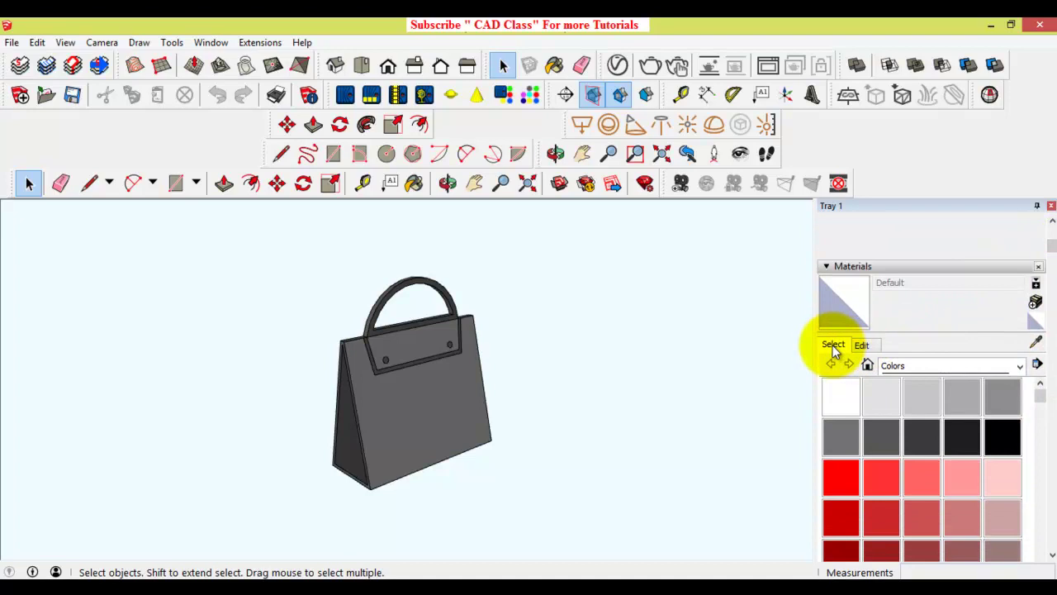
left_click(1022, 369)
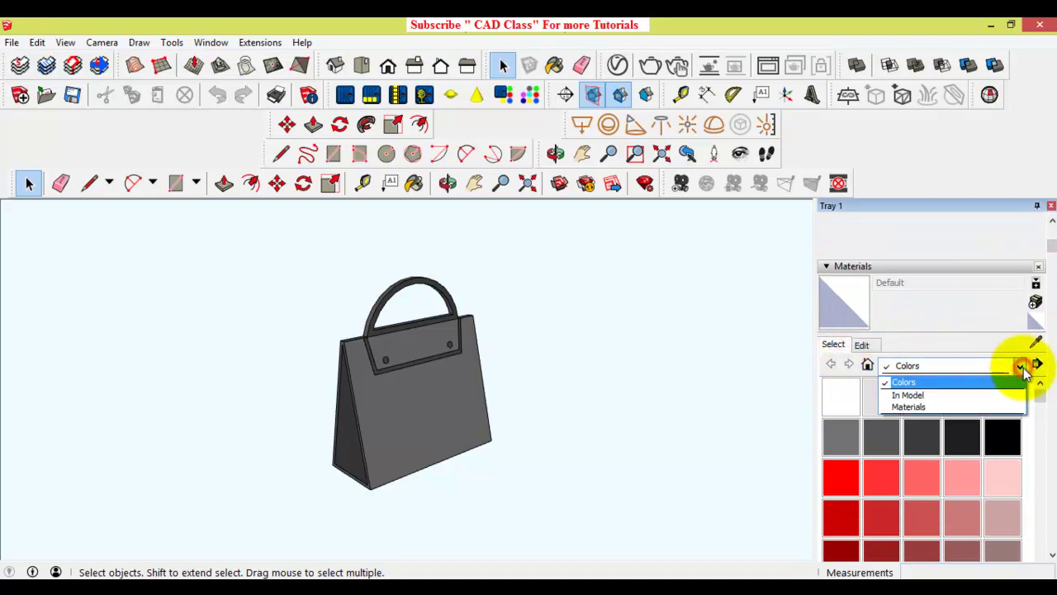
left_click(915, 409)
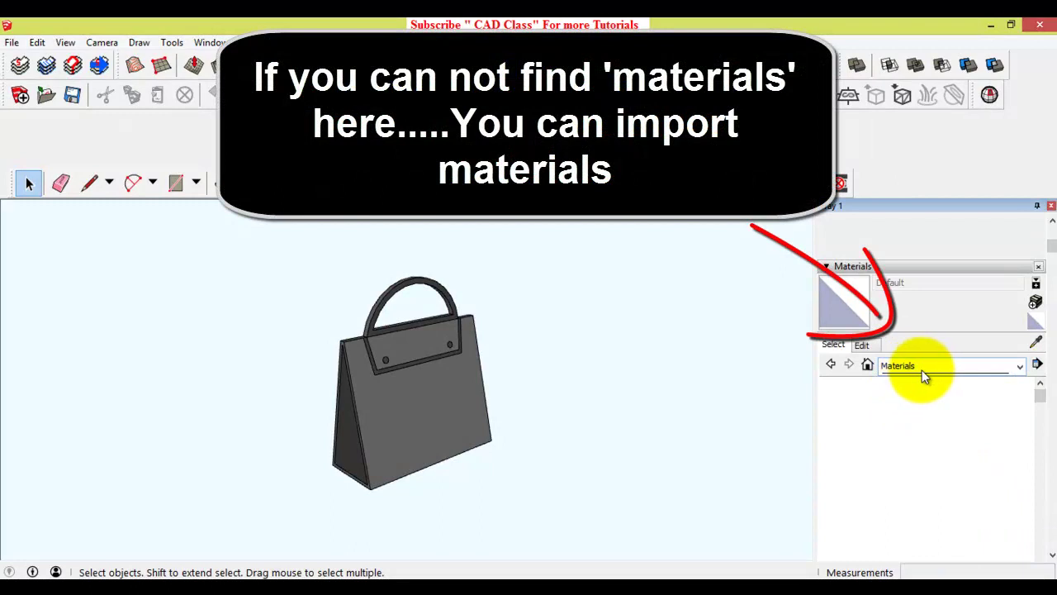
left_click(1037, 366)
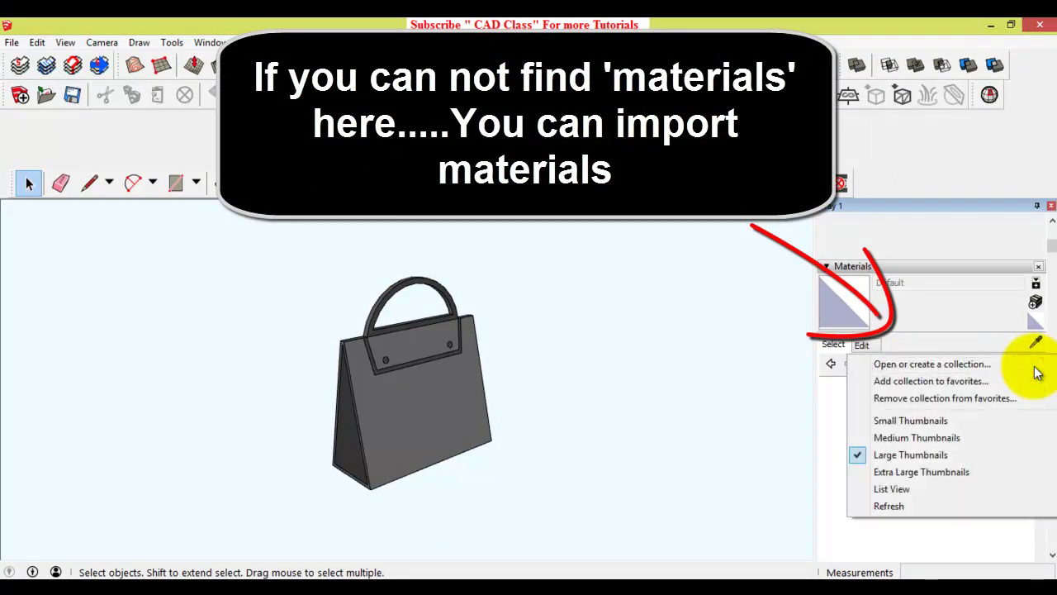
Load the C:\sketchup\Materials folder as the active material collection
left_click(921, 372)
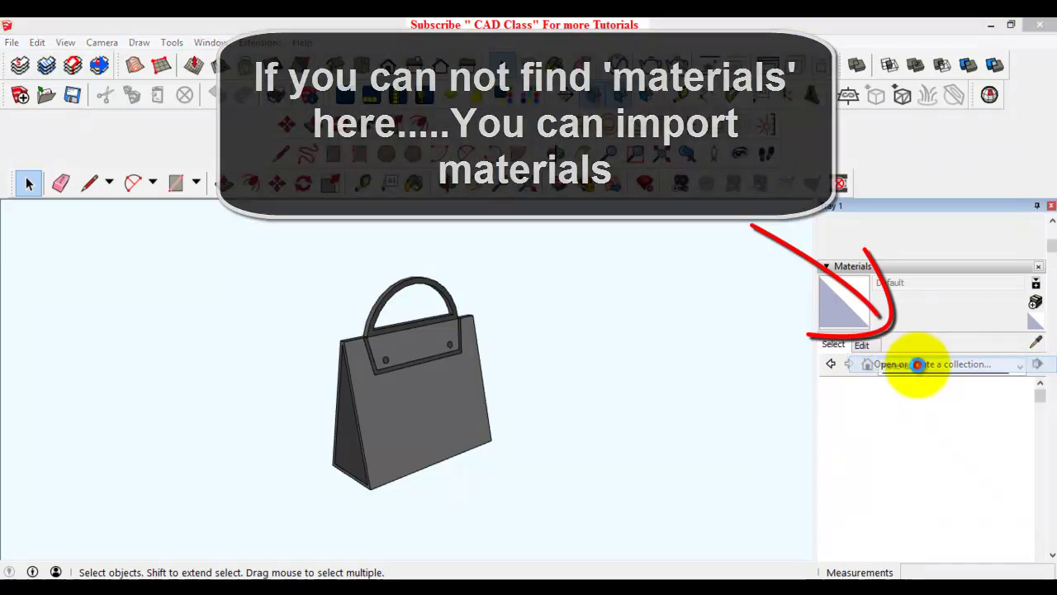
left_click(93, 261)
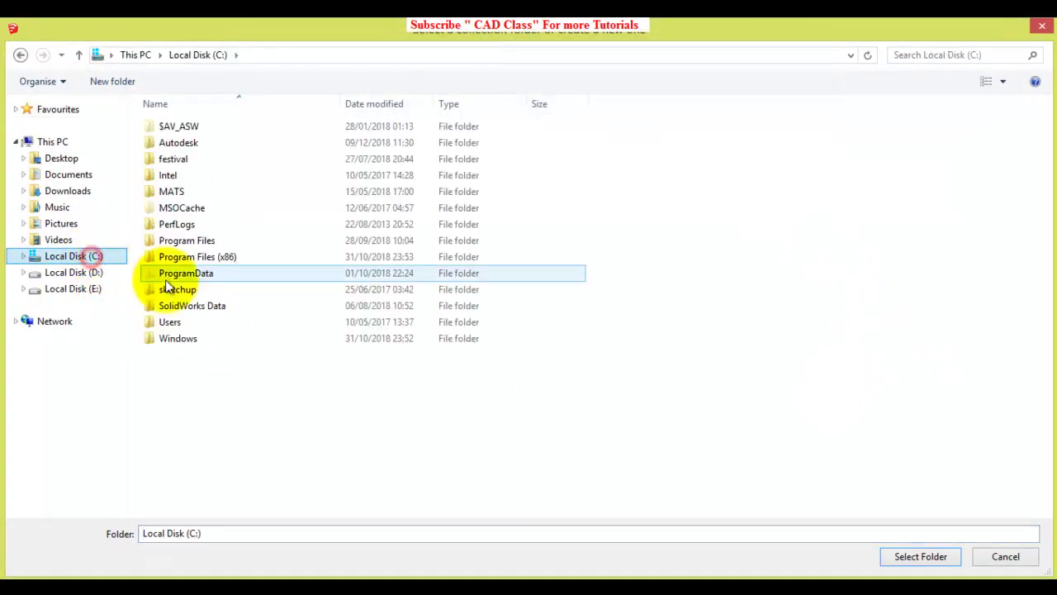
double_click(199, 287)
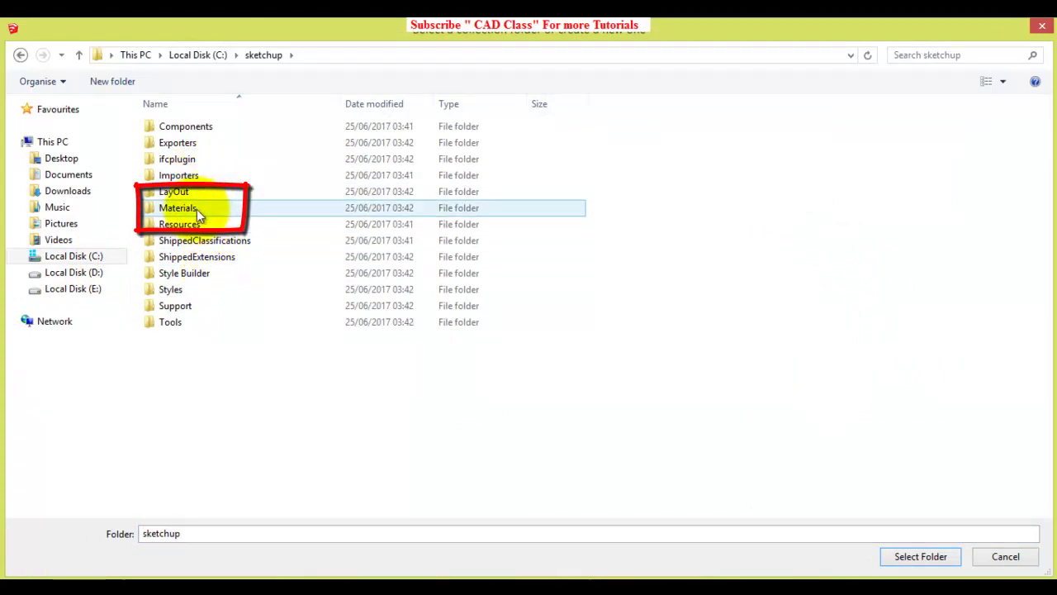
left_click(180, 211)
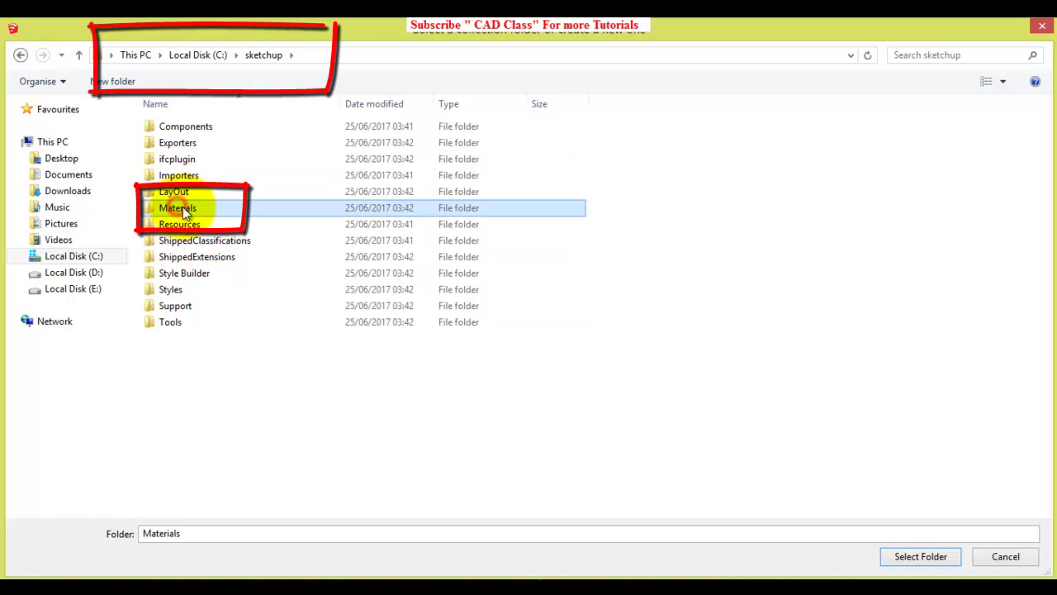
left_click(937, 555)
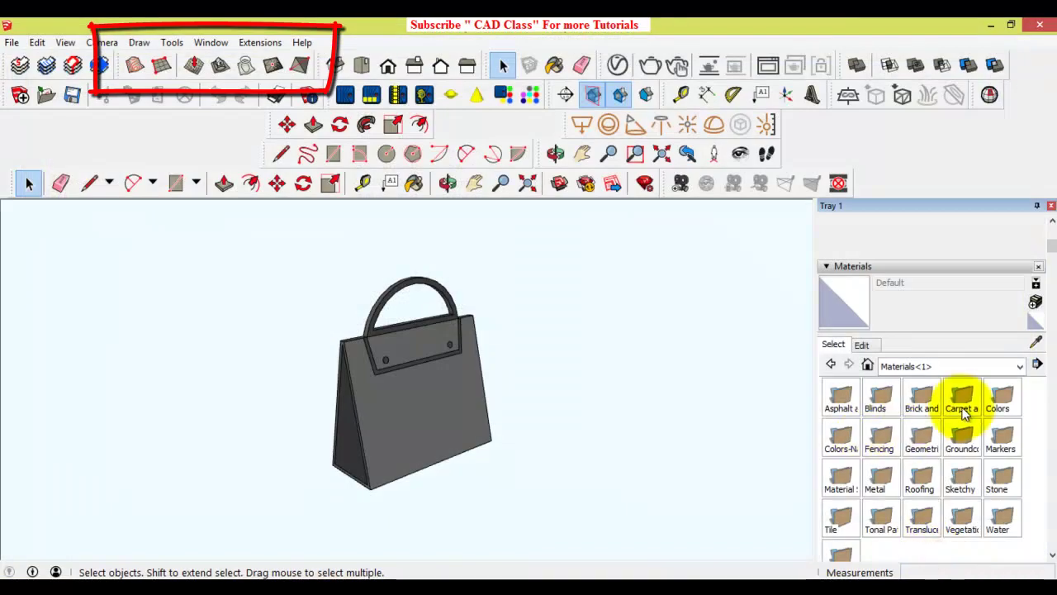
Open the Carpet and Textiles category and zoom in on the bag flap
left_click_drag(1052, 248, 1054, 261)
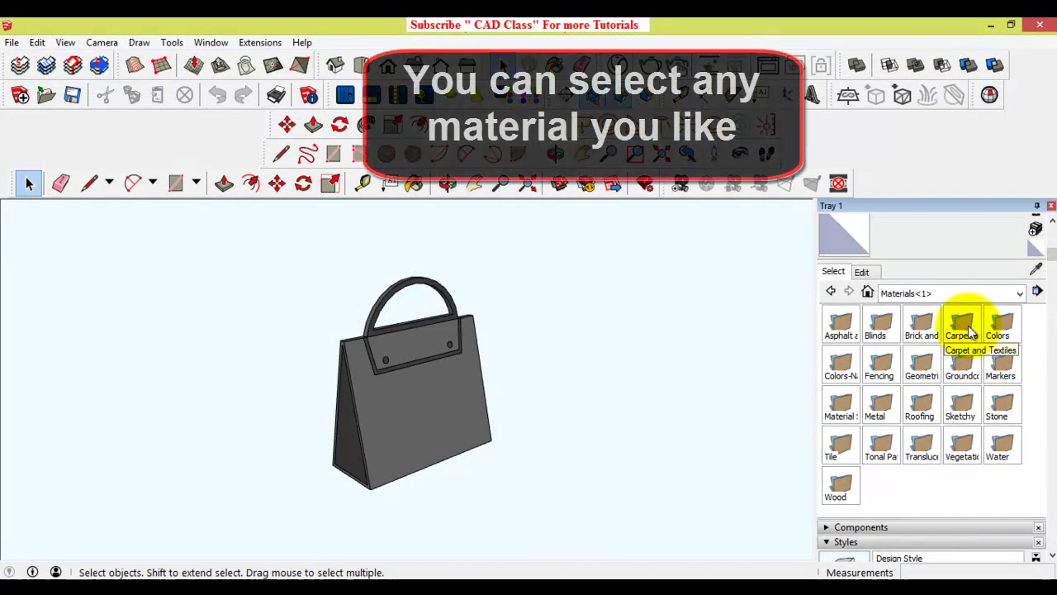
left_click(963, 335)
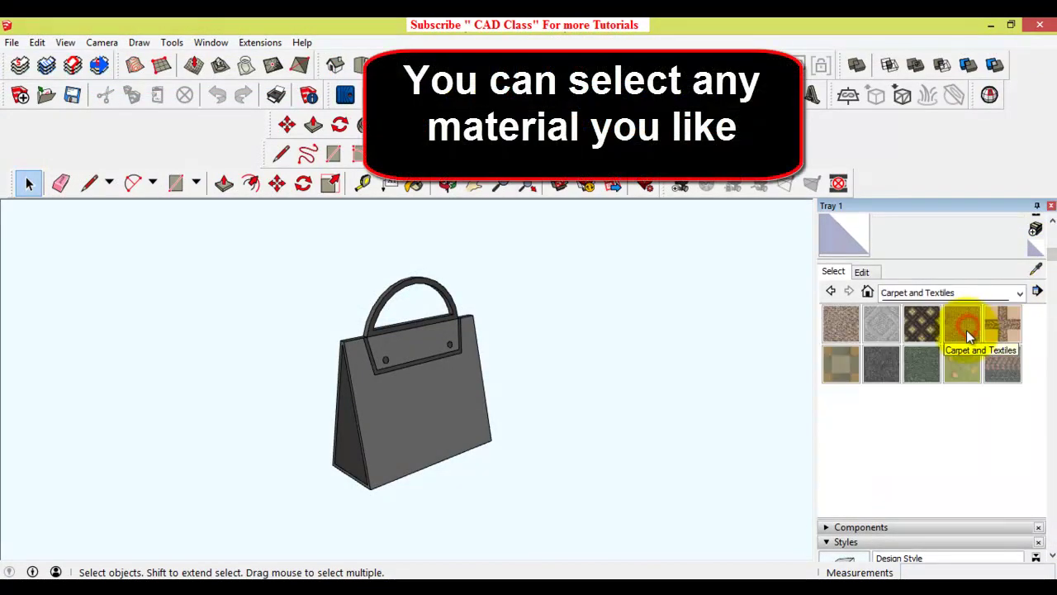
left_click(446, 186)
scroll(366, 342, "up", 3)
scroll(359, 388, "up", 3)
scroll(388, 413, "up", 3)
right_click(451, 355)
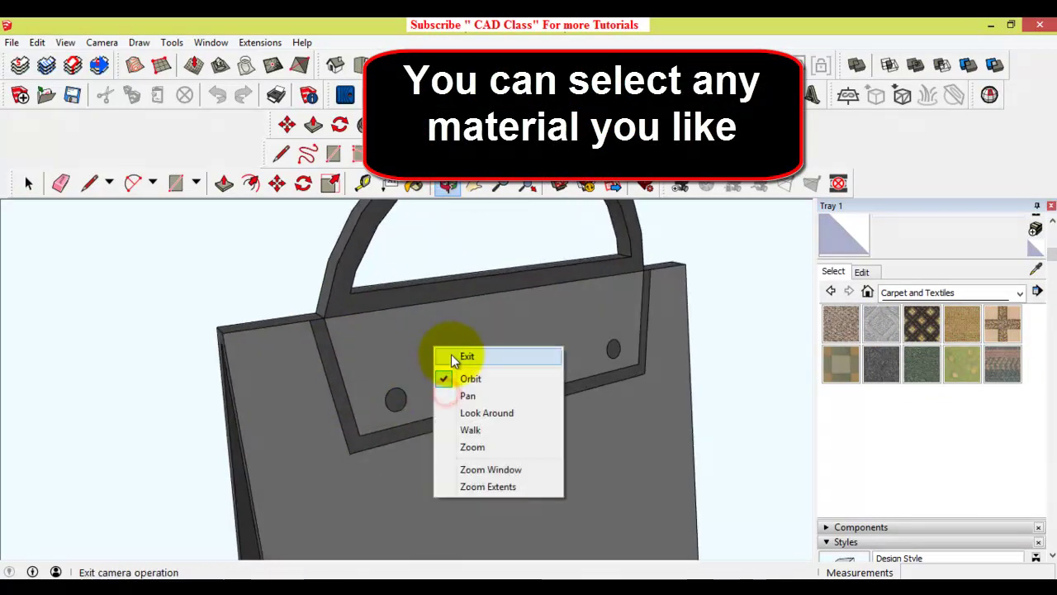
left_click(451, 354)
Pick Carpet_Berber_Multi as the paint material
scroll(454, 353, "down", 2)
scroll(443, 363, "down", 2)
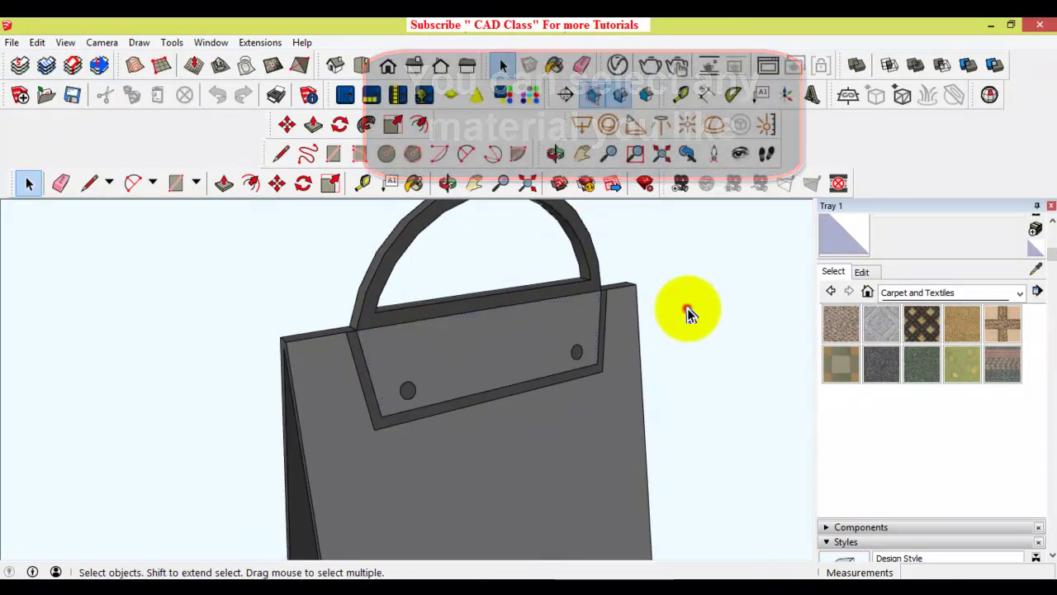
scroll(448, 359, "up", 2)
scroll(448, 358, "up", 2)
left_click(836, 325)
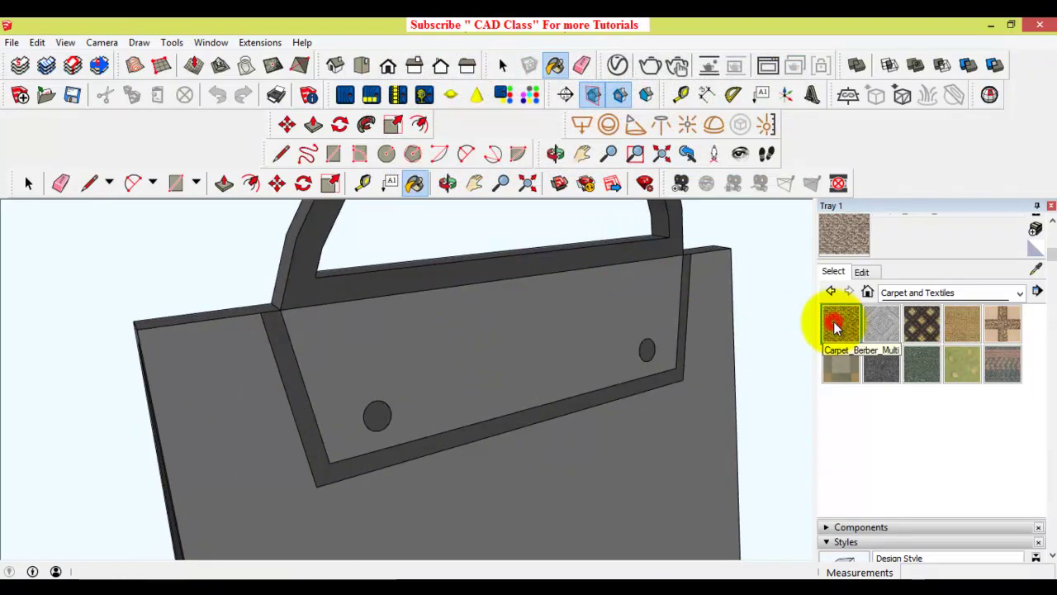
Paint the bag flap with the berber carpet texture and adjust the view
left_click(453, 347)
mouse_move(425, 352)
middle_mouse_down()
mouse_move(459, 207)
mouse_move(484, 366)
mouse_move(307, 371)
mouse_move(449, 401)
middle_mouse_up()
scroll(557, 355, "up", 3)
scroll(557, 355, "up", 3)
scroll(791, 351, "down", 1)
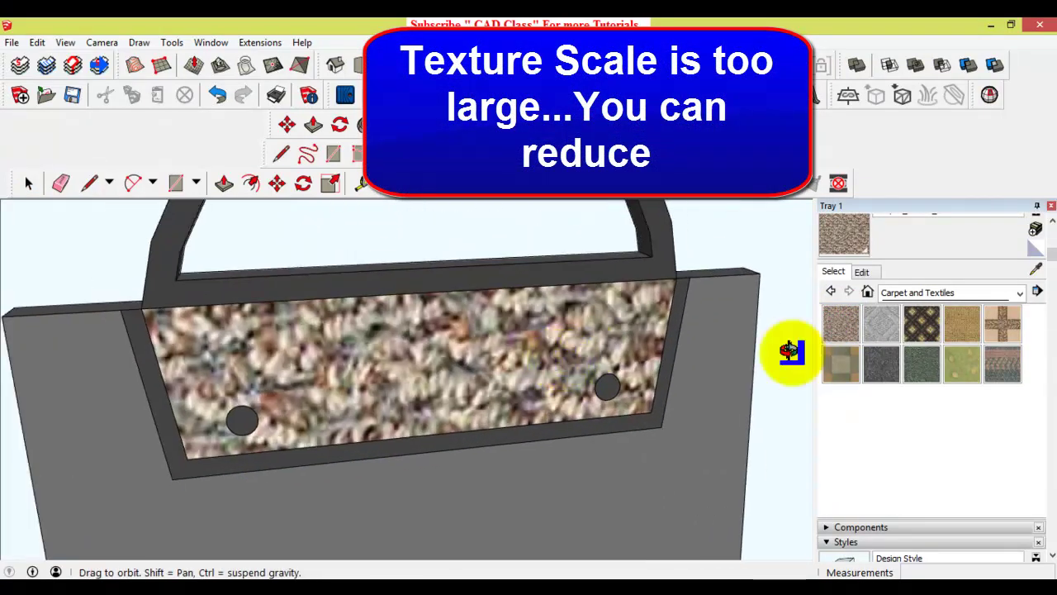
Repaint the flap with Carpet_Diamond_Olive and bring up its texture settings
left_click(918, 322)
left_click(508, 329)
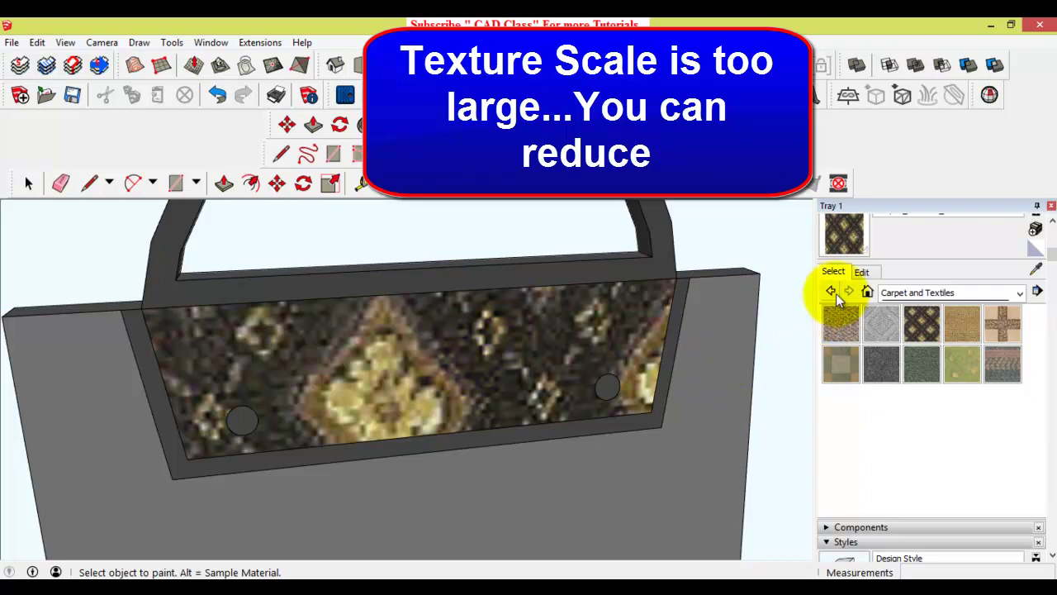
left_click(861, 272)
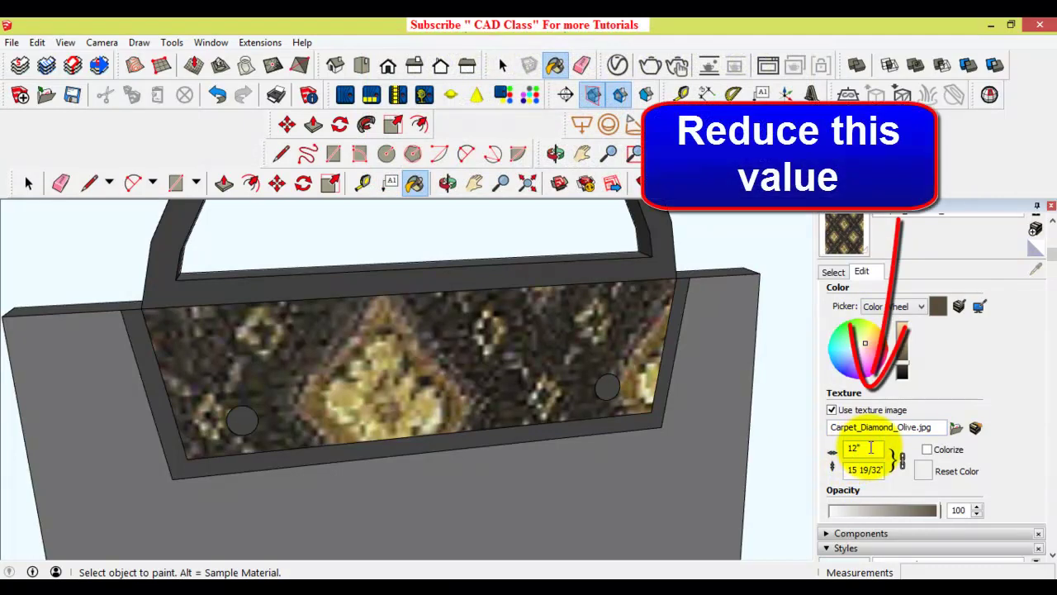
Change the diamond texture width from 12" to 1", then 2"
left_click_drag(869, 447, 837, 447)
type("1")
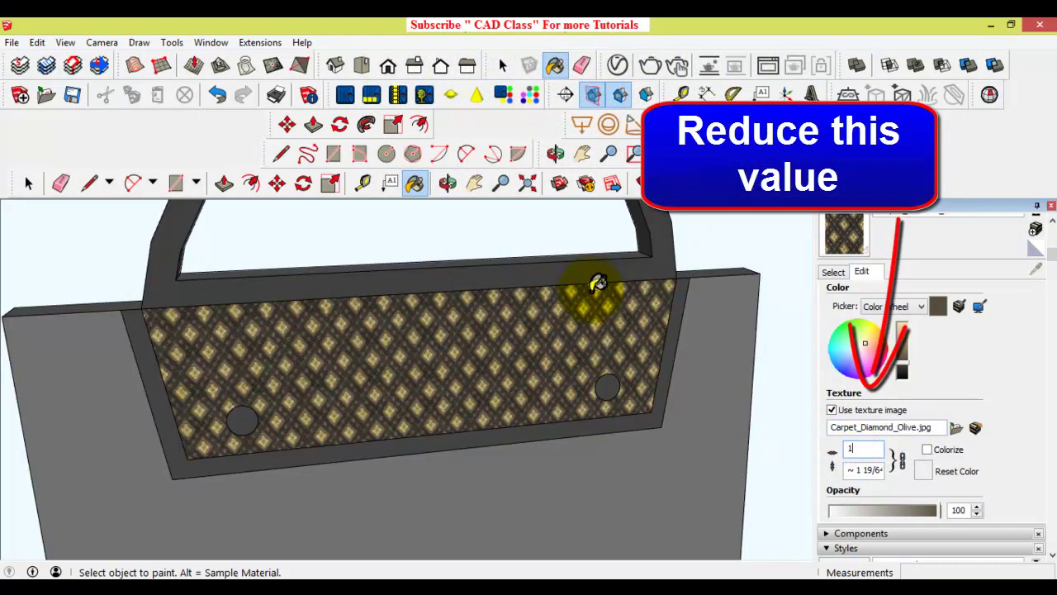
double_click(848, 450)
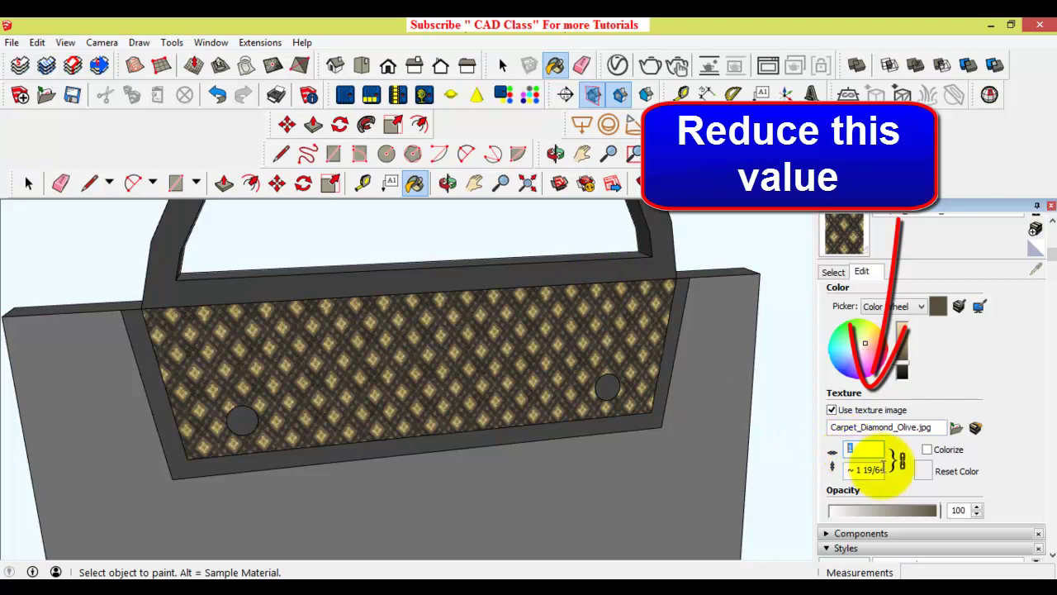
type("2")
key("Return")
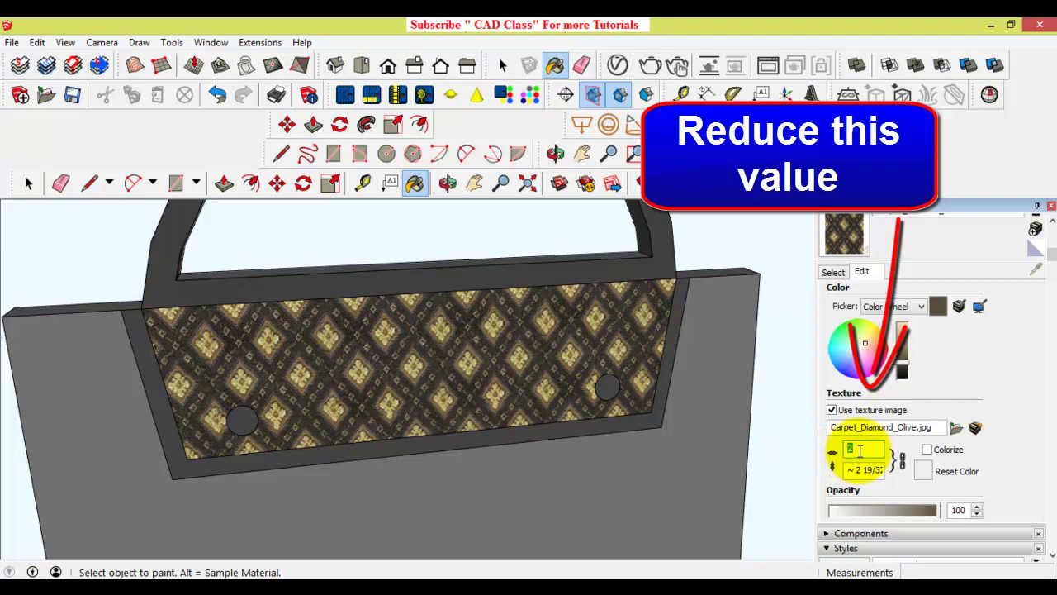
Test 3" and 1" texture widths before returning to 2"
type("3")
key("Return")
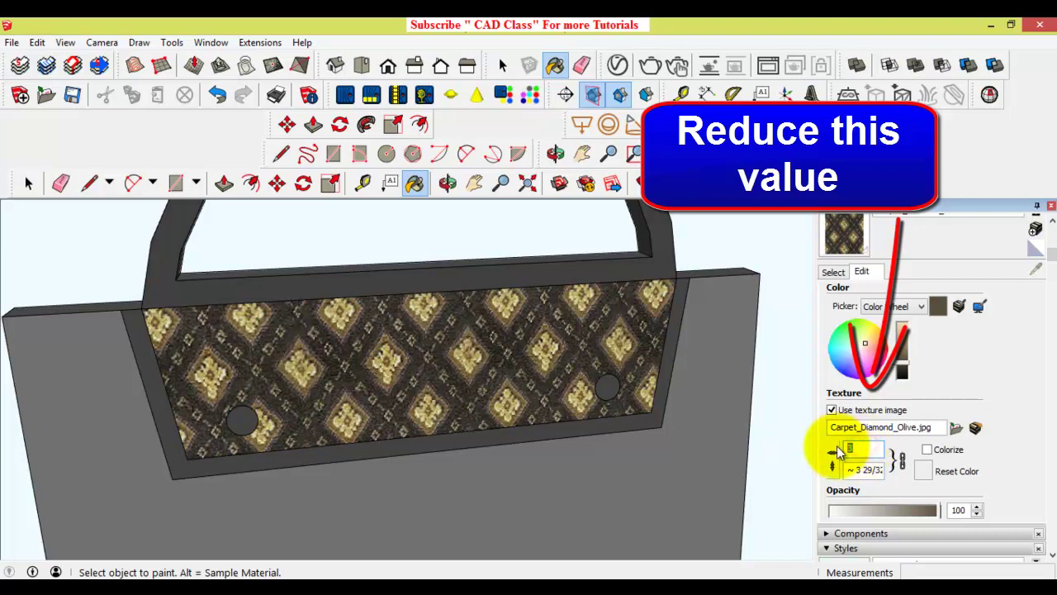
type("1")
key("Return")
type("2")
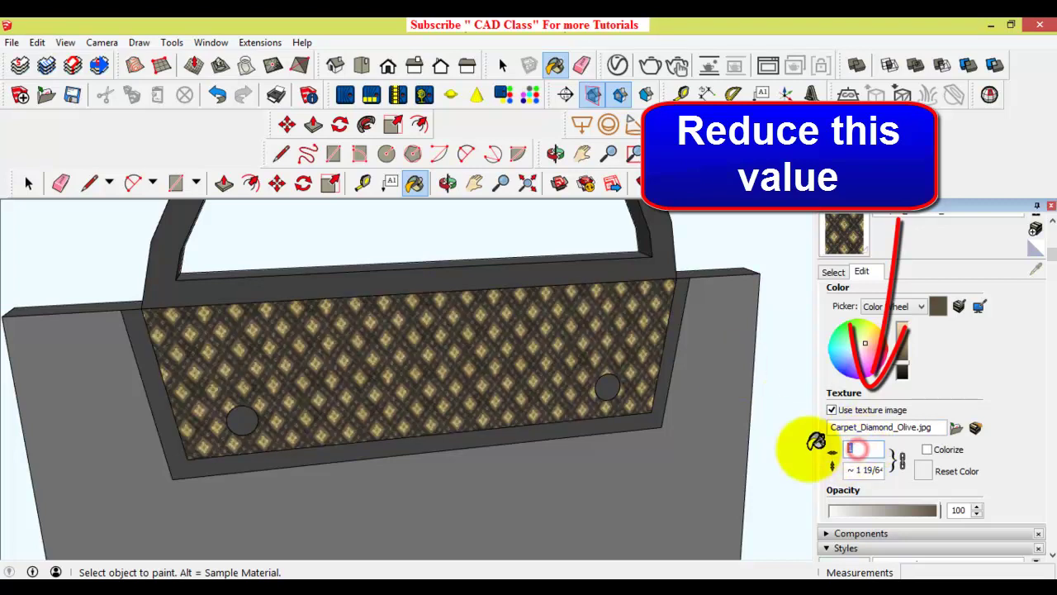
key("Return")
Orbit to view the whole bag with the denser diamond pattern
left_click(447, 182)
scroll(467, 313, "down", 5)
mouse_move(436, 402)
left_mouse_down()
mouse_move(613, 413)
mouse_move(389, 389)
mouse_move(175, 341)
mouse_move(432, 413)
mouse_move(900, 383)
mouse_move(602, 389)
mouse_move(467, 410)
left_mouse_up()
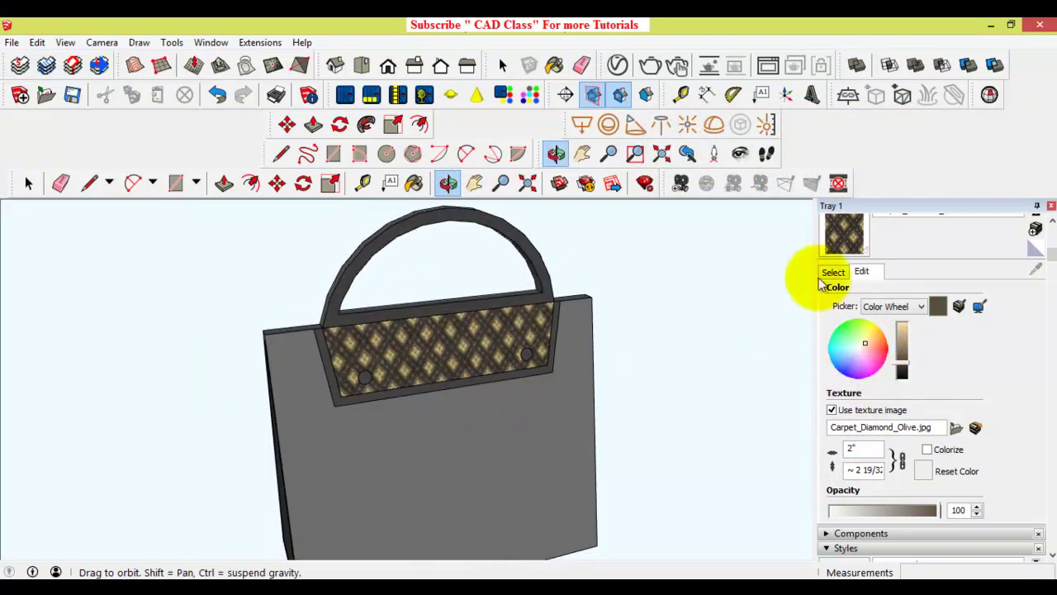
Paint the bag's front with the diamond texture and set its width to 4"
left_click(844, 233)
left_click(537, 413)
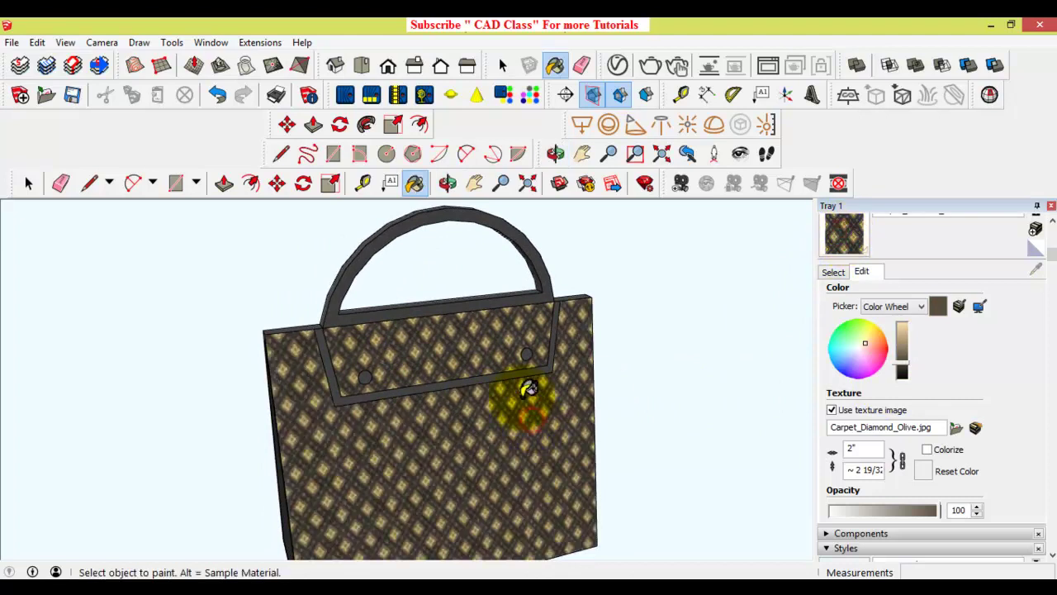
double_click(856, 448)
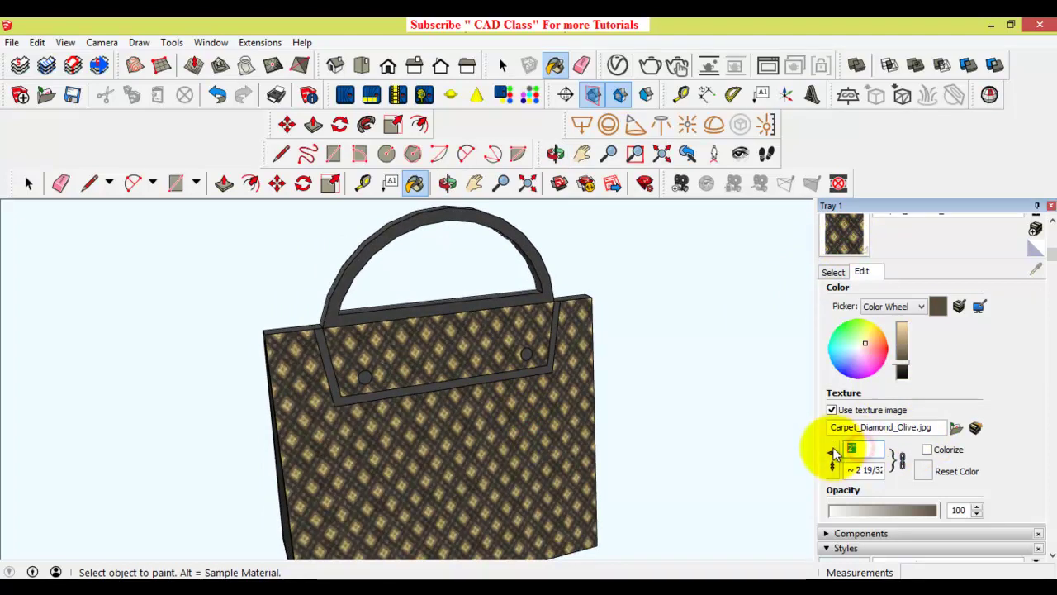
type("1")
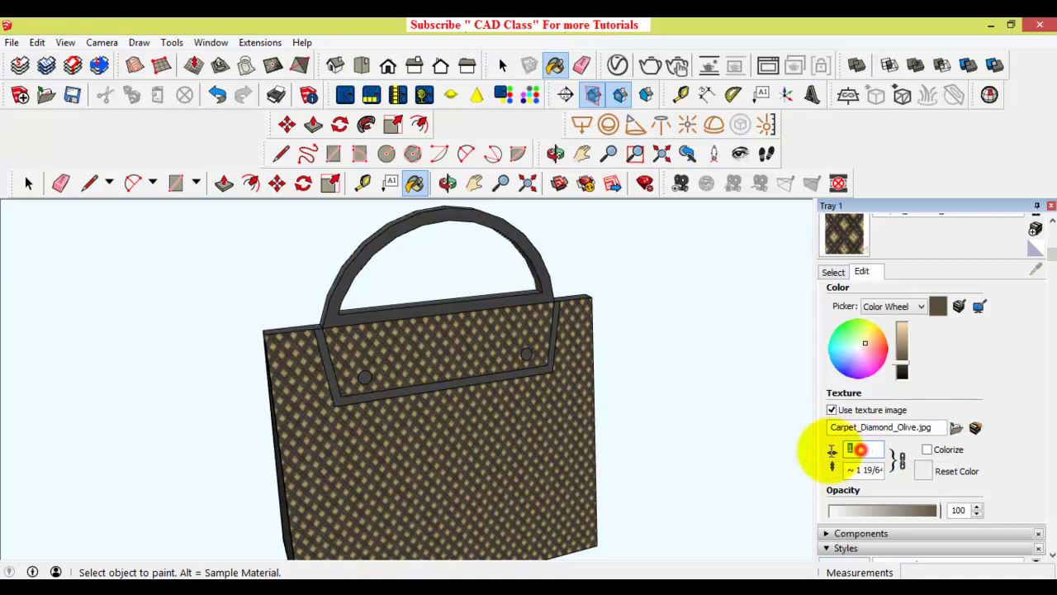
type("2")
type("3")
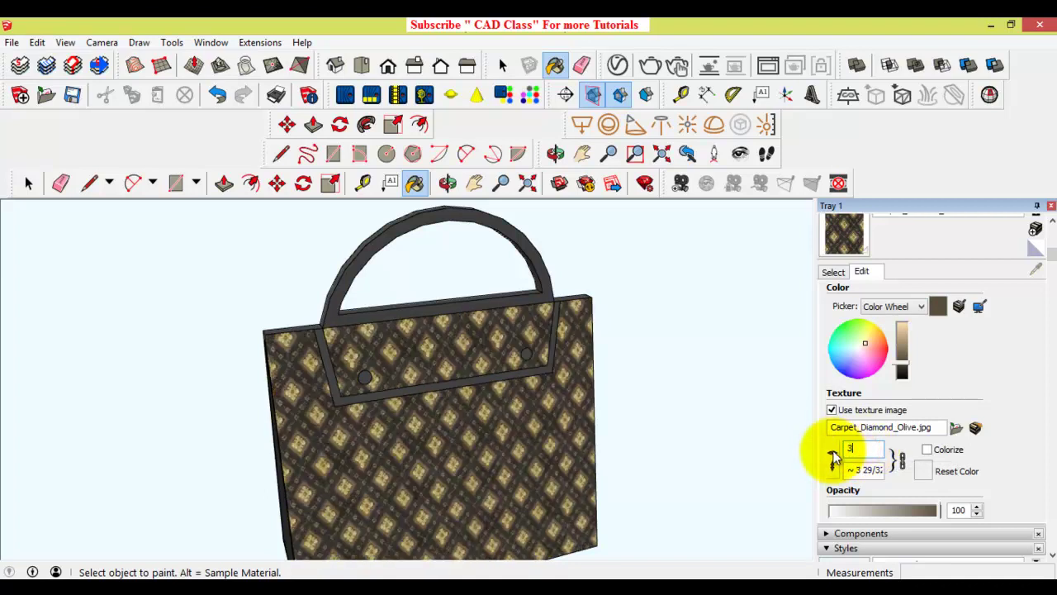
type("4")
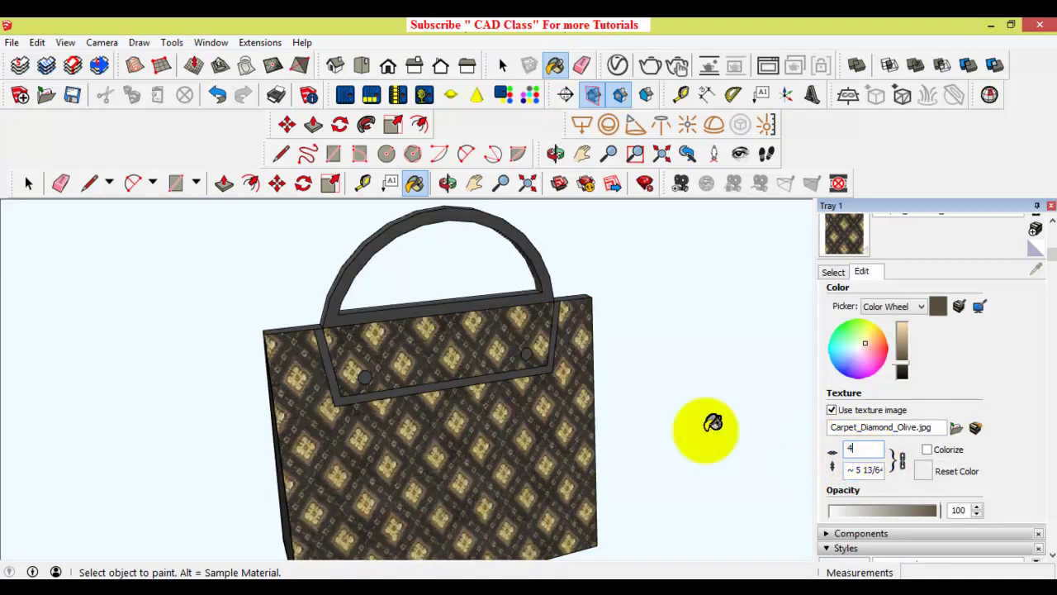
left_click(691, 424)
Orbit and zoom around the bag to inspect the diamond pattern
middle_click_drag(551, 328, 561, 333)
scroll(555, 339, "up", 2)
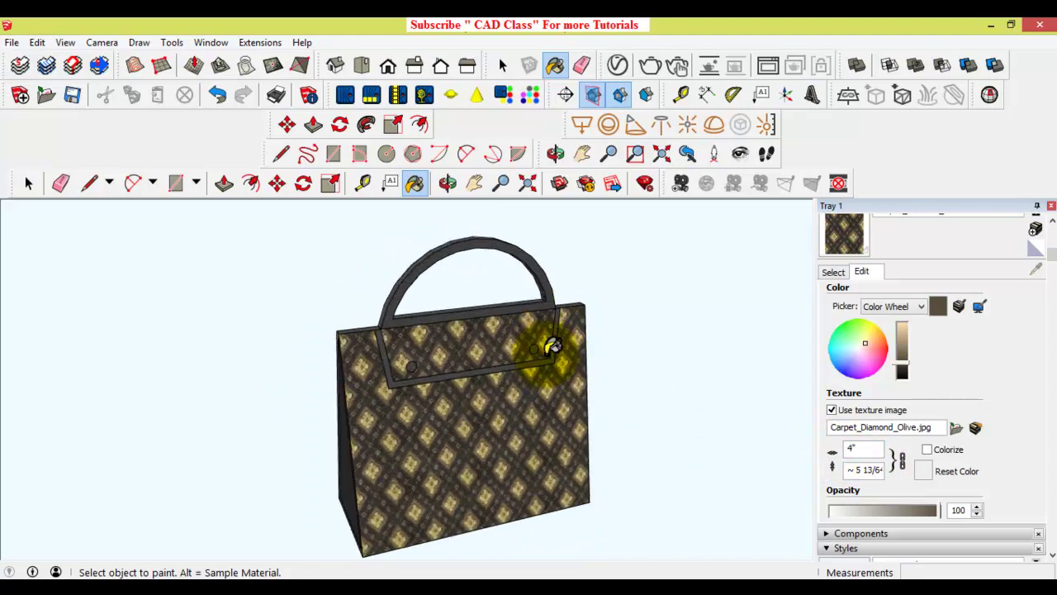
scroll(550, 347, "up", 2)
left_click(448, 186)
scroll(515, 371, "down", 2)
mouse_move(514, 371)
left_mouse_down()
mouse_move(177, 330)
mouse_move(507, 373)
mouse_move(611, 357)
left_mouse_up()
scroll(507, 349, "up", 3)
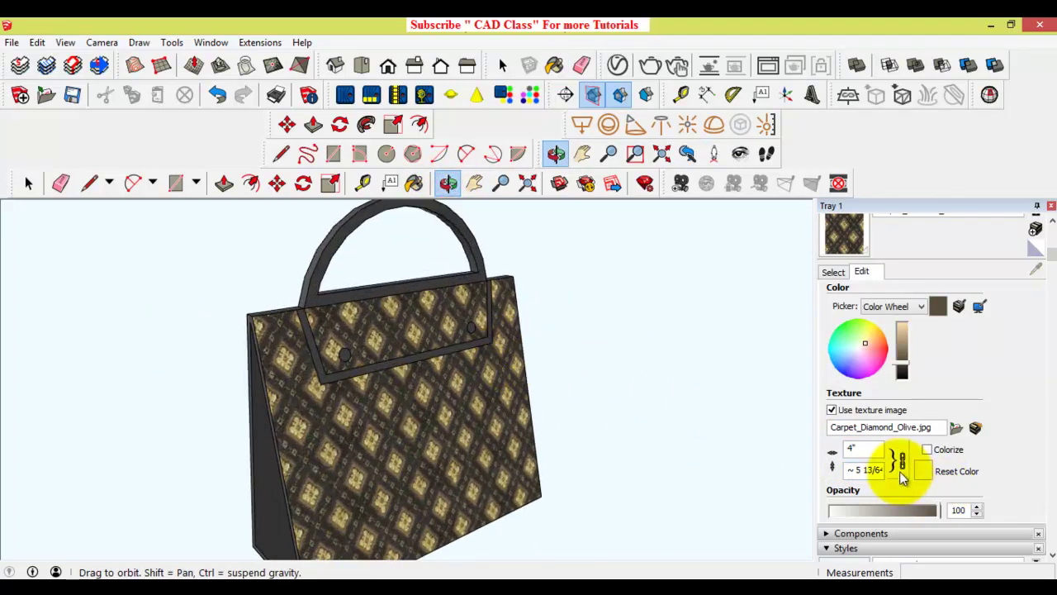
Try texture widths of 5, 6 and 7, viewing the bag from the front
double_click(863, 448)
type("5")
key("Return")
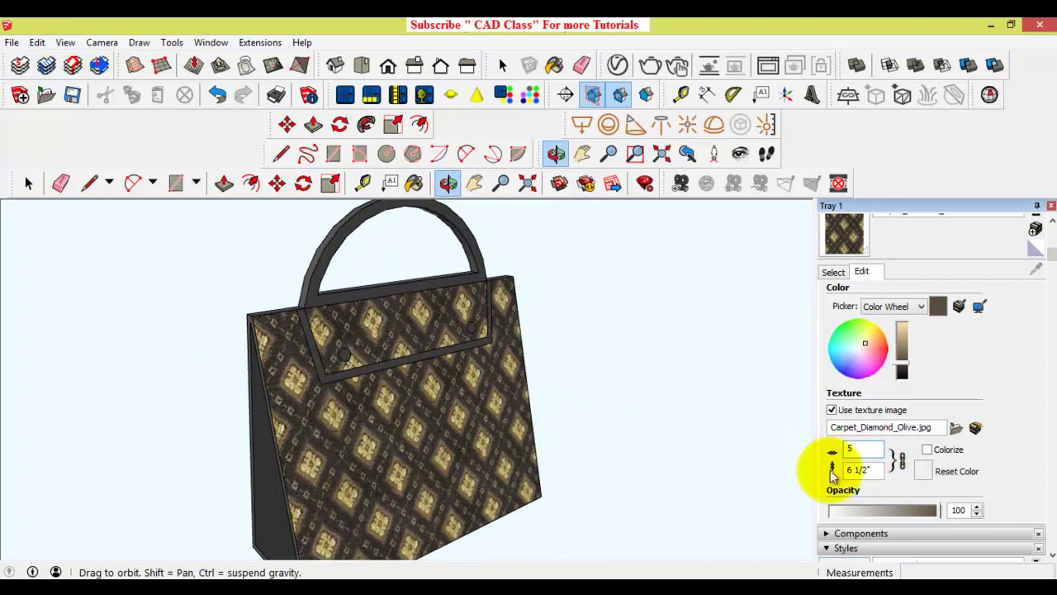
type("6")
key("Return")
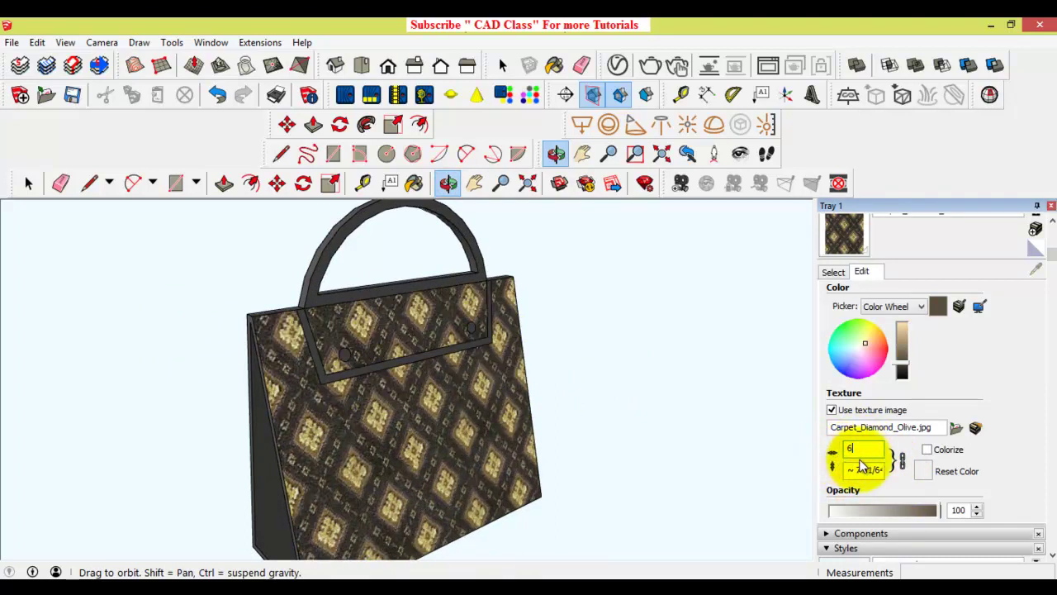
type("7")
key("Return")
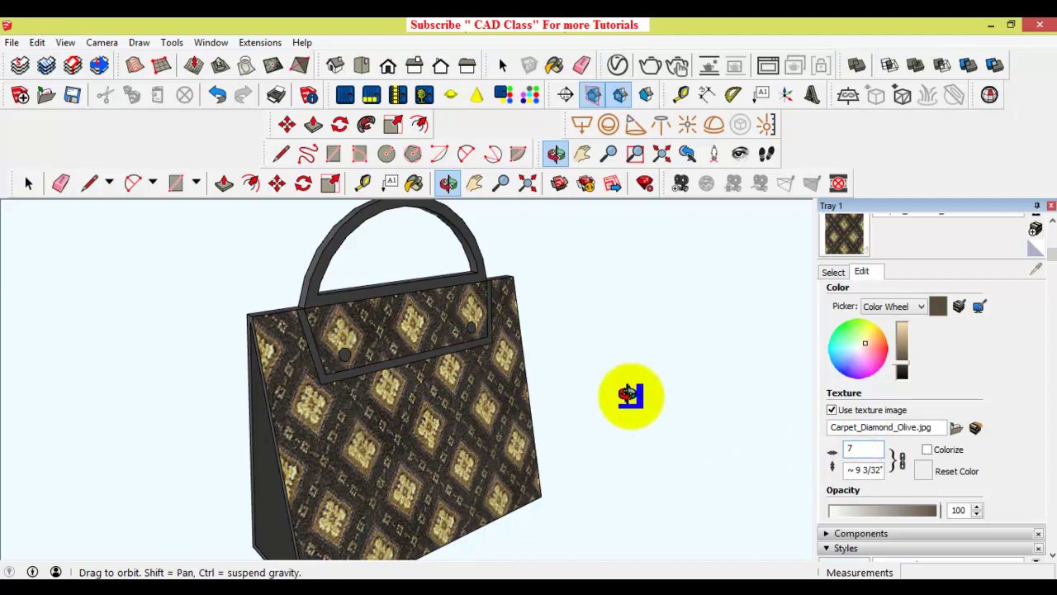
mouse_move(465, 435)
left_mouse_down()
mouse_move(583, 455)
mouse_move(146, 402)
mouse_move(436, 405)
mouse_move(539, 450)
mouse_move(515, 449)
mouse_move(559, 443)
left_mouse_up()
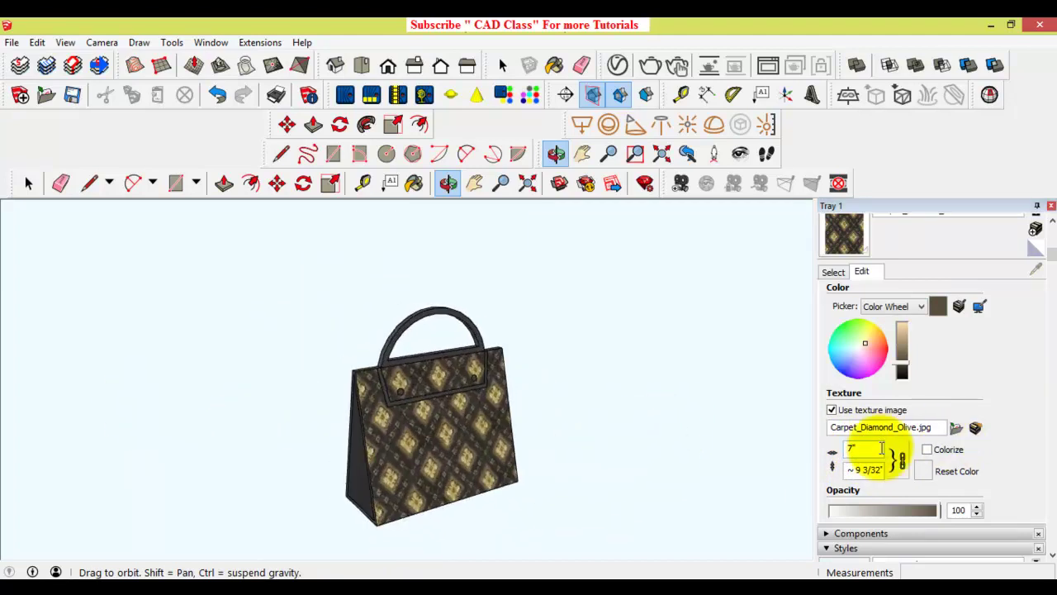
Compare a larger 8" width against a smaller 3" width
left_click_drag(871, 446, 800, 448)
type("8")
key("Return")
left_click_drag(645, 478, 615, 468)
left_click_drag(875, 449, 846, 448)
type("3")
key("Return")
left_click_drag(539, 460, 540, 460)
Settle on a 4" texture width and check the front panel from a frontal view
left_click_drag(875, 448, 767, 443)
type("4")
key("Return")
left_click_drag(680, 463, 537, 455)
scroll(436, 347, "up", 3)
scroll(436, 347, "up", 1)
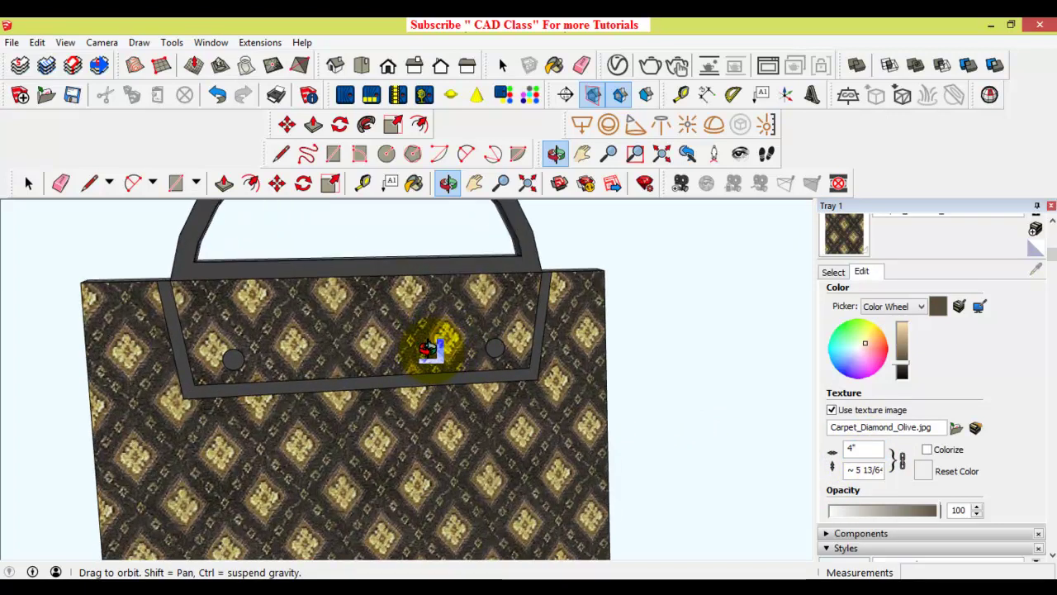
scroll(411, 388, "down", 2)
scroll(411, 389, "down", 1)
left_click_drag(1052, 261, 1053, 245)
mouse_move(539, 408)
left_mouse_down()
mouse_move(699, 401)
mouse_move(908, 366)
mouse_move(466, 386)
left_mouse_up()
scroll(467, 387, "down", 2)
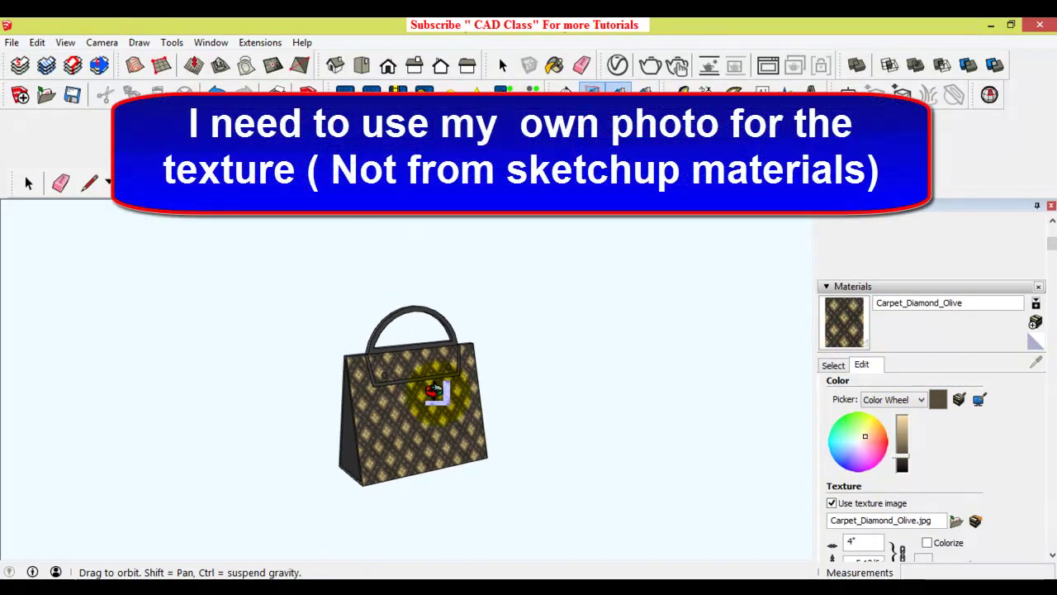
mouse_move(258, 570)
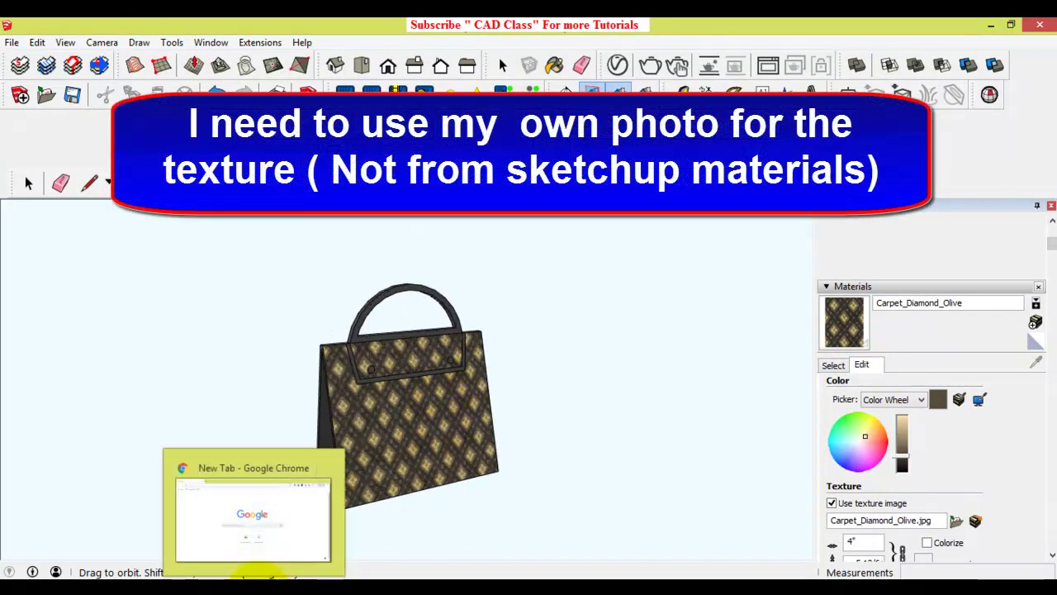
Search Google in Chrome for leather and show the image results
left_click(255, 573)
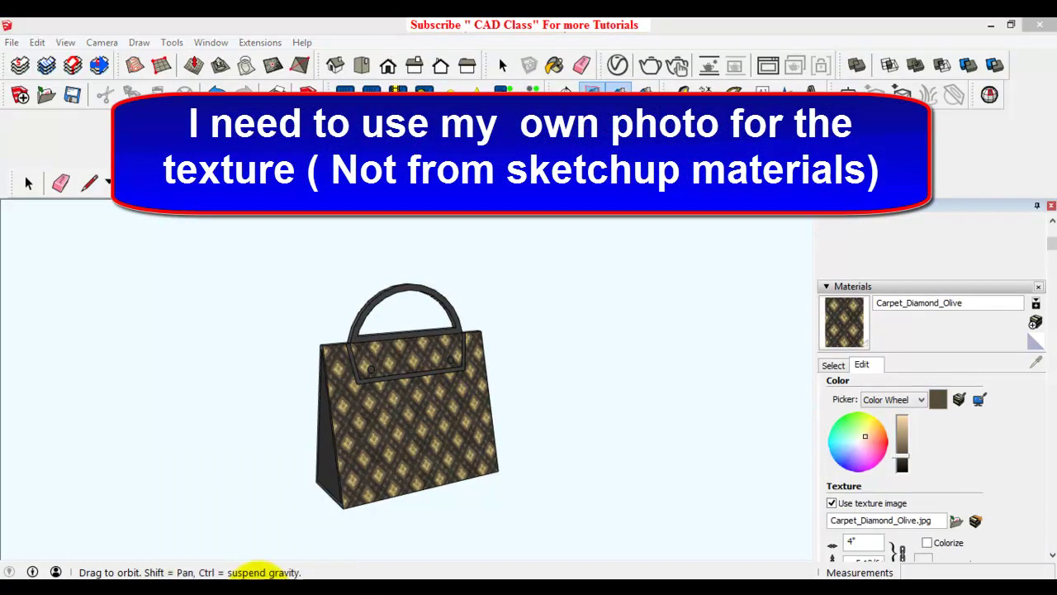
left_click(448, 333)
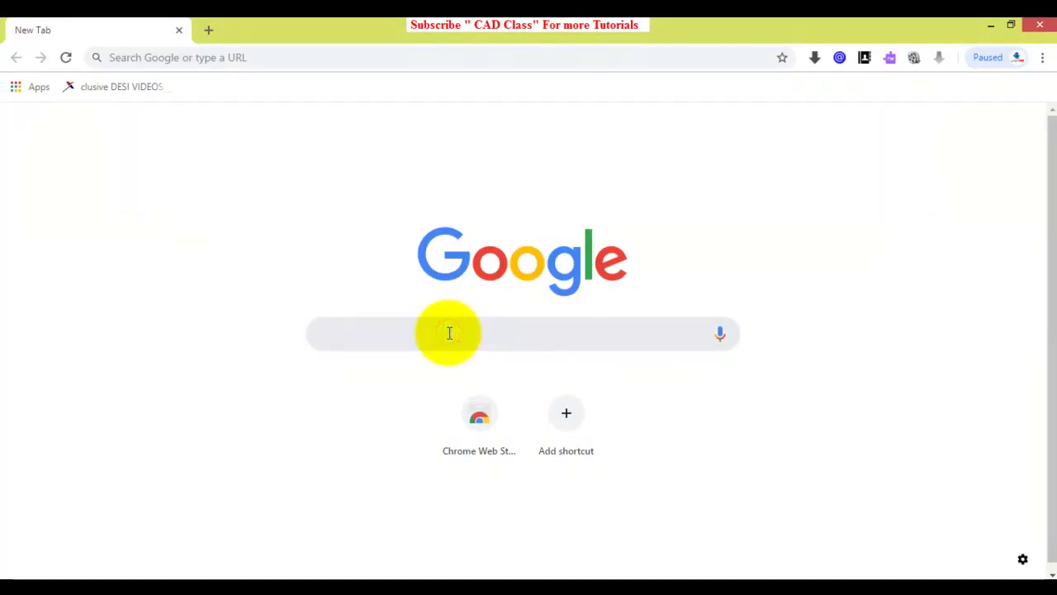
type("leather")
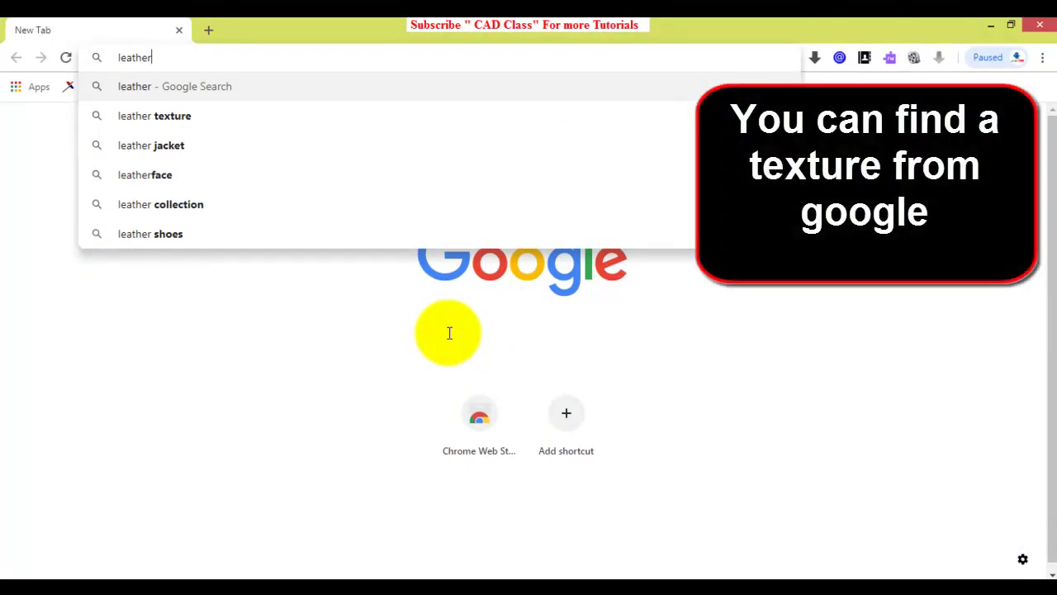
key("Return")
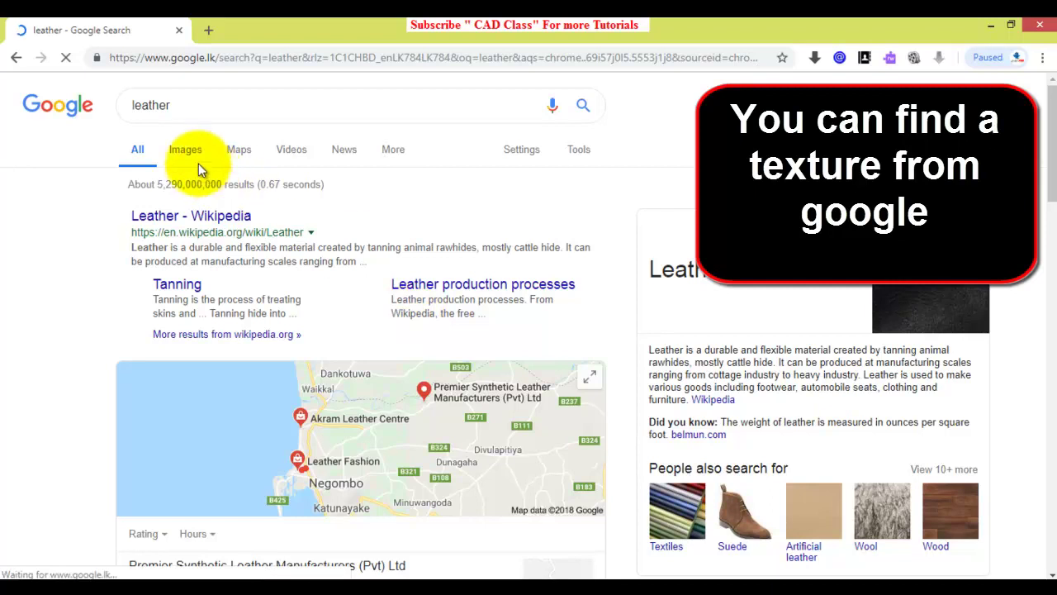
left_click(320, 86)
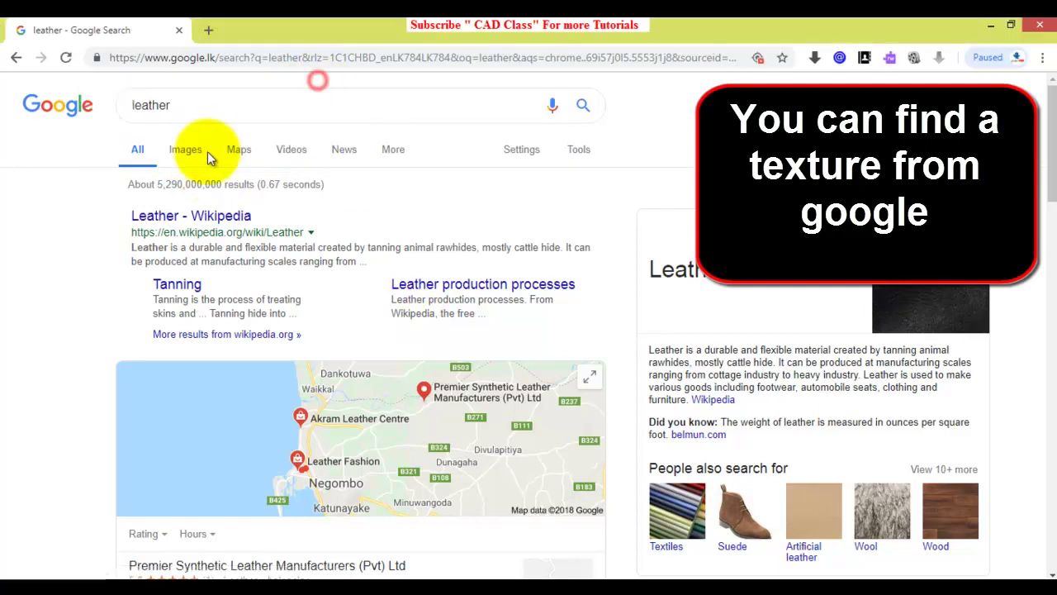
left_click(192, 156)
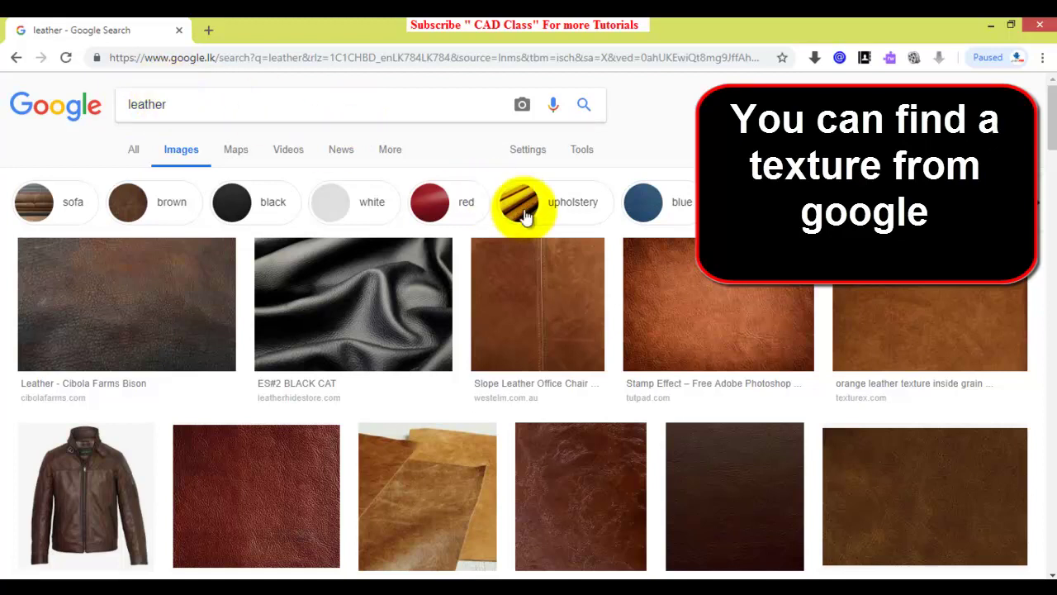
Scroll the leather images and open the orange-brown crocodile leather preview
scroll(698, 273, "down", 3)
scroll(690, 289, "down", 1)
scroll(691, 291, "down", 2)
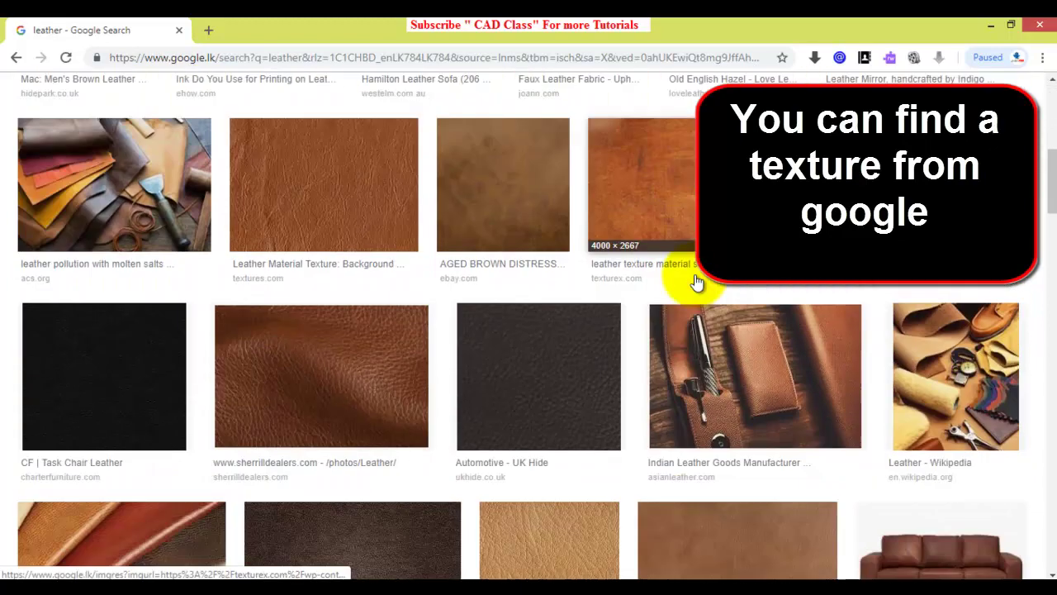
scroll(692, 291, "down", 1)
scroll(694, 290, "down", 3)
scroll(696, 289, "down", 3)
scroll(700, 297, "down", 1)
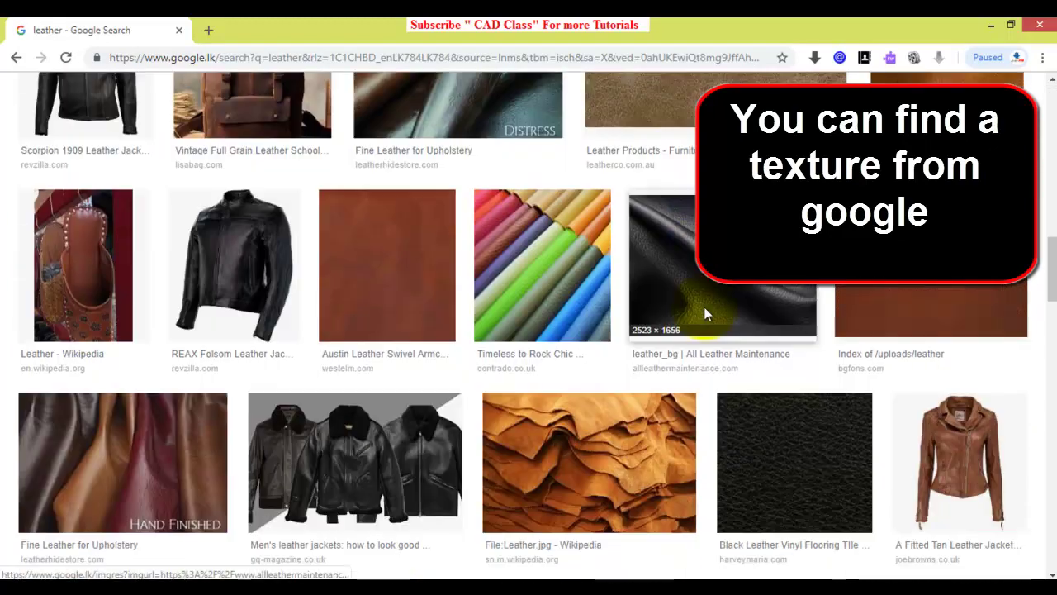
scroll(718, 338, "down", 2)
scroll(731, 357, "down", 2)
scroll(784, 379, "down", 3)
scroll(832, 398, "down", 1)
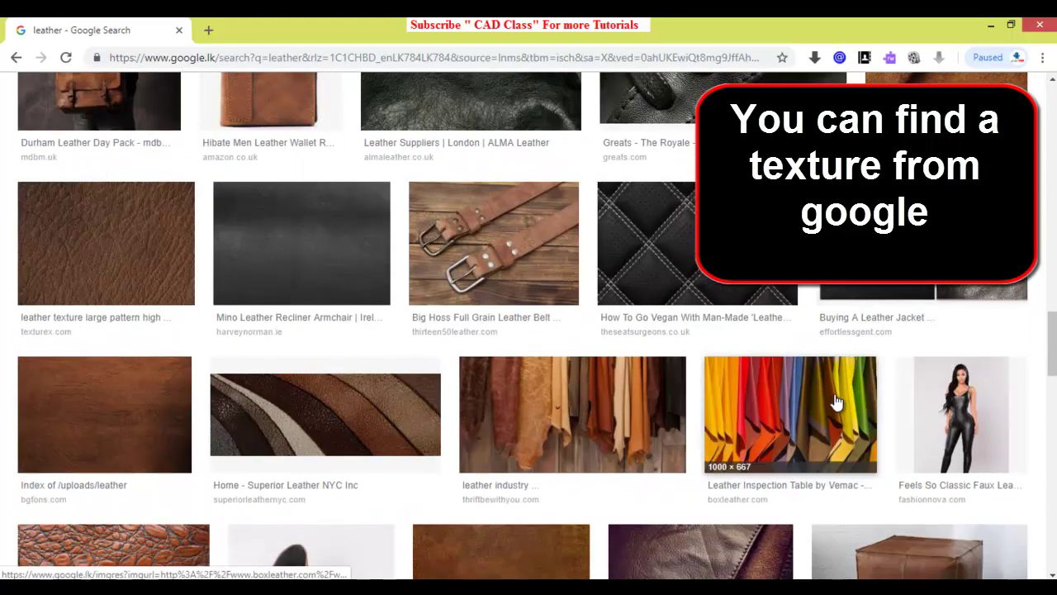
left_click_drag(1051, 350, 1051, 390)
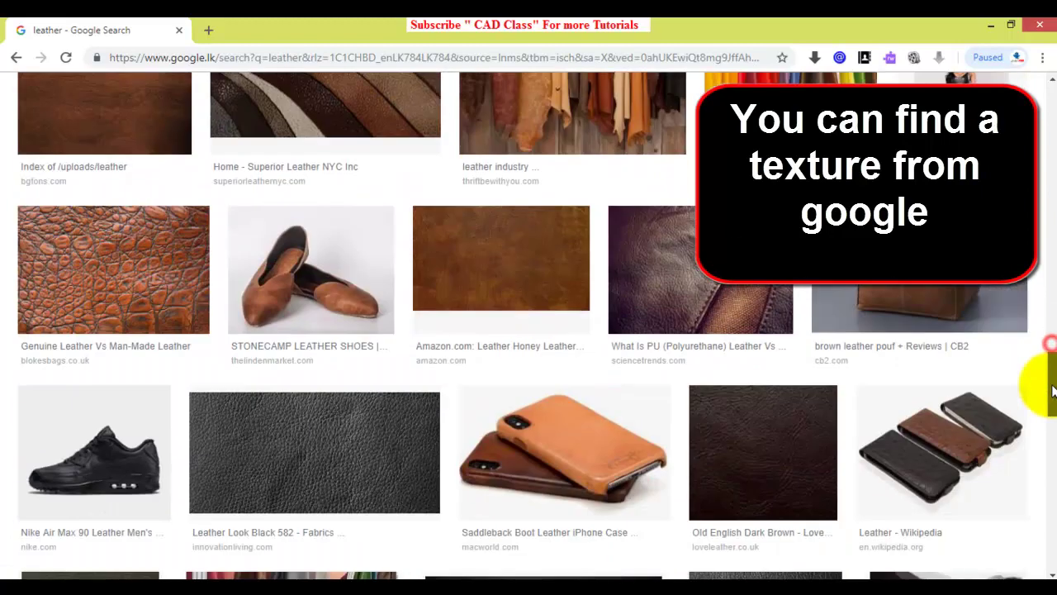
left_click(115, 264)
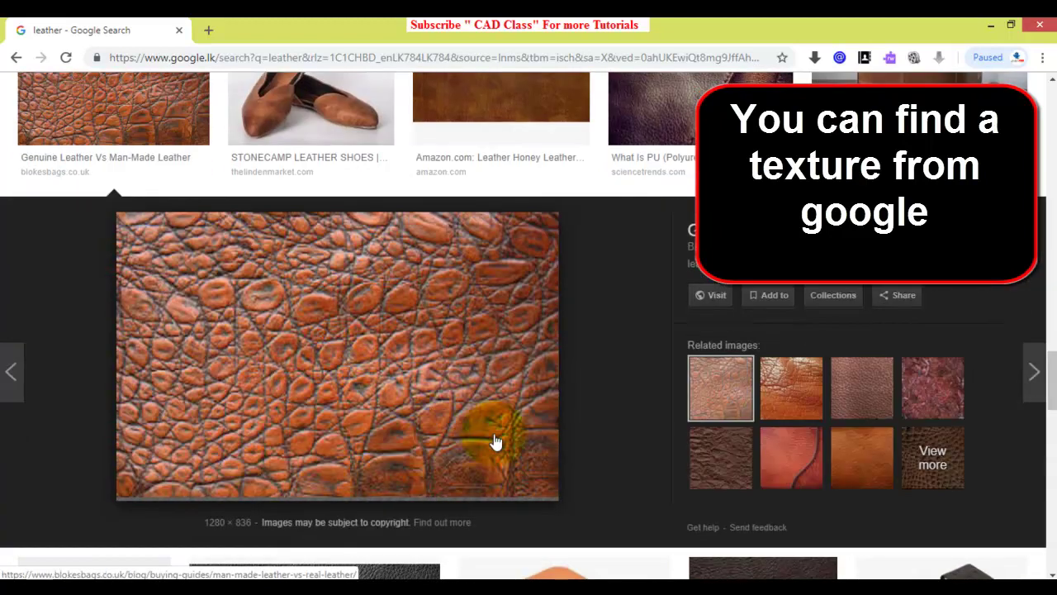
Save the crocodile photo to the Desktop as leather-532743_1280, then return to SketchUp
right_click(307, 283)
left_click(376, 421)
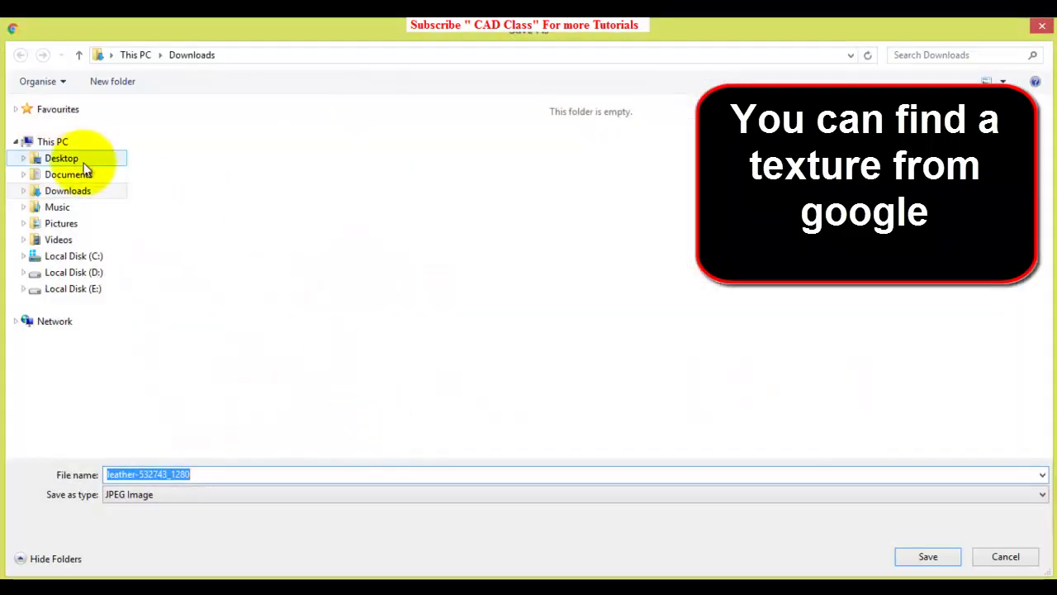
left_click(83, 164)
left_click(917, 558)
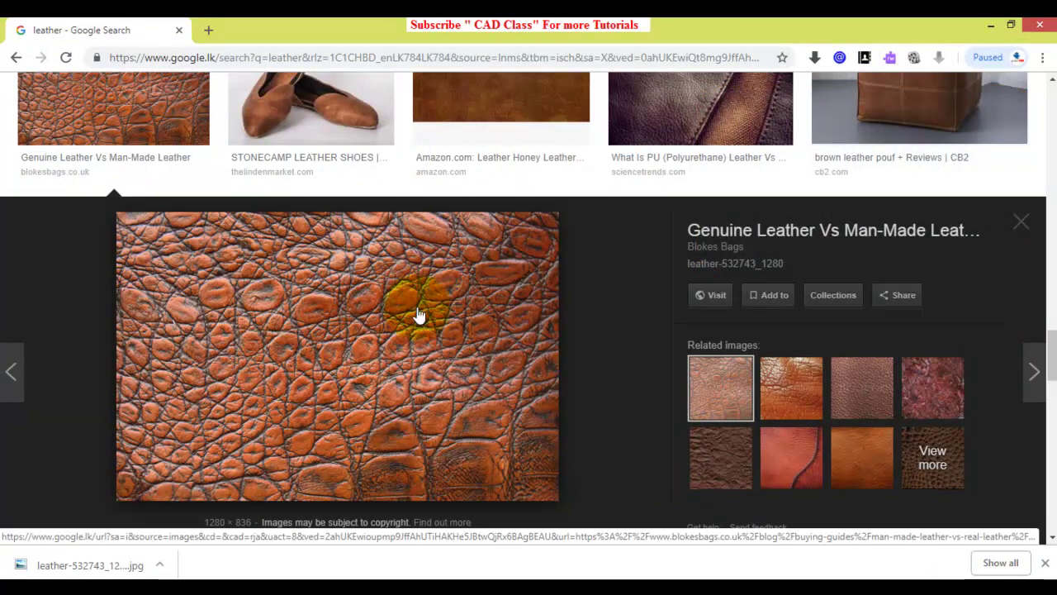
left_click(201, 573)
mouse_move(589, 318)
left_mouse_down()
mouse_move(495, 389)
mouse_move(545, 300)
left_mouse_up()
Replace Carpet_Diamond_Olive's texture image with leather-532743_1280.jpg from the Desktop
right_click(555, 307)
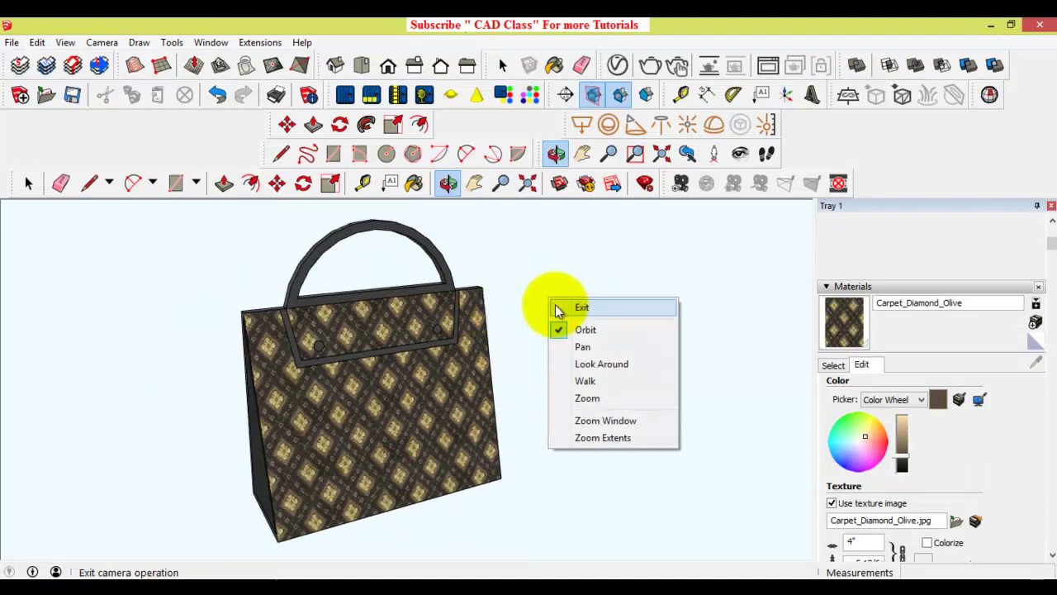
left_click(557, 308)
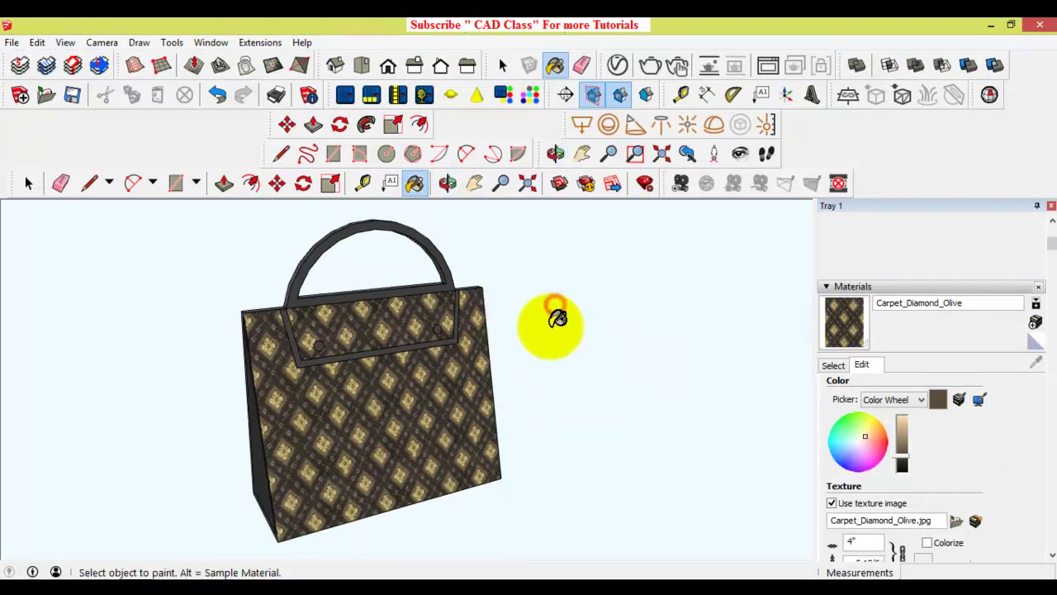
left_click(1051, 246)
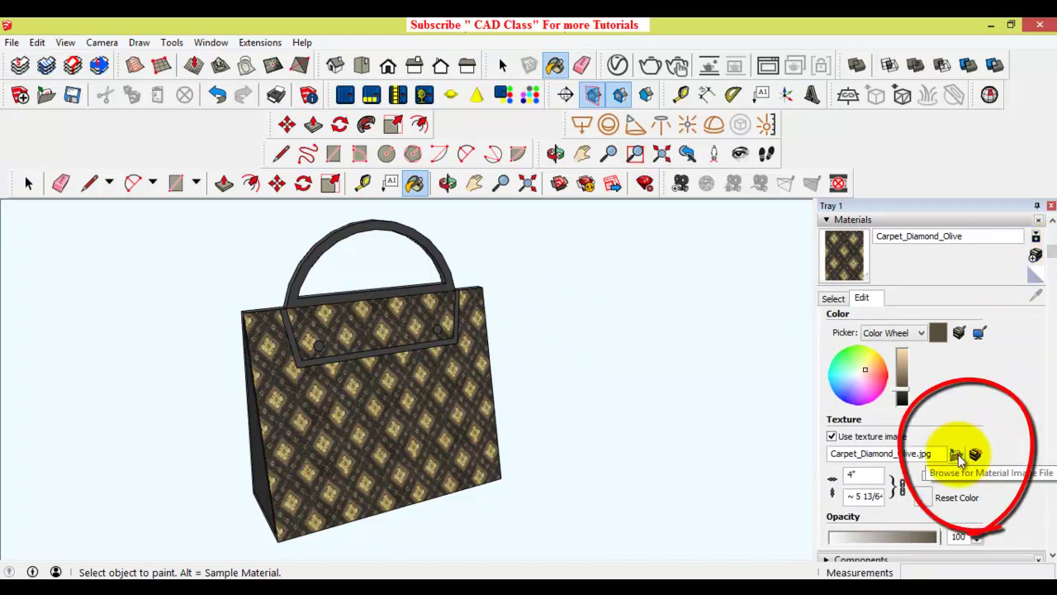
left_click(956, 455)
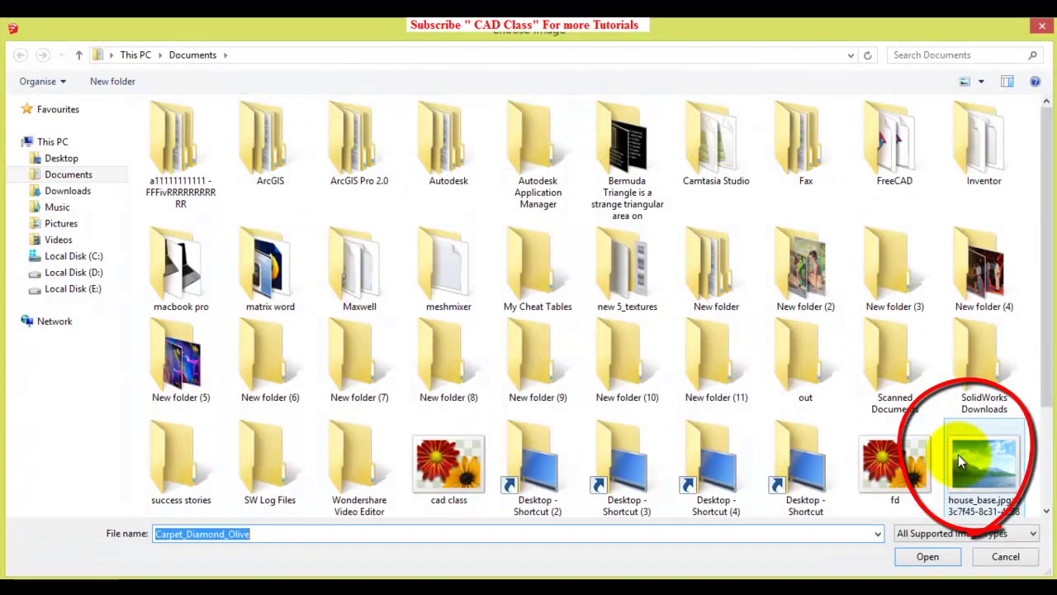
left_click(58, 157)
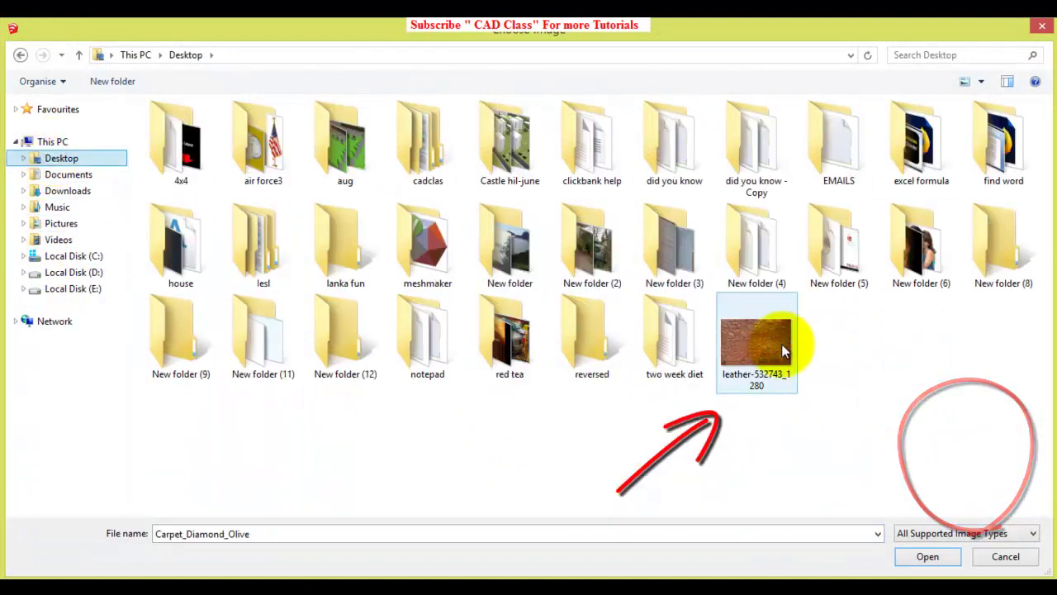
left_click(753, 345)
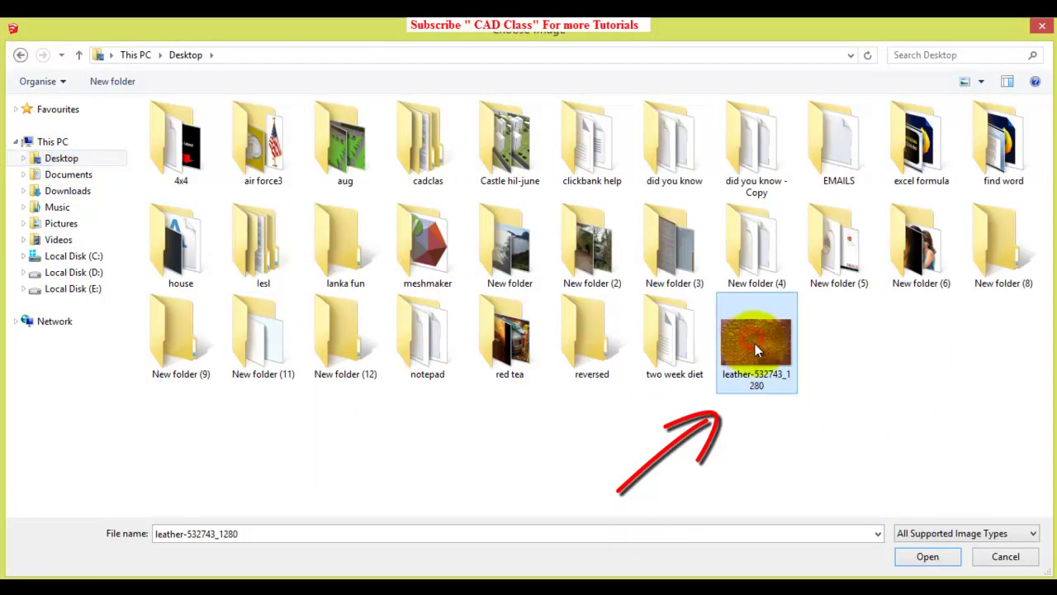
left_click(942, 558)
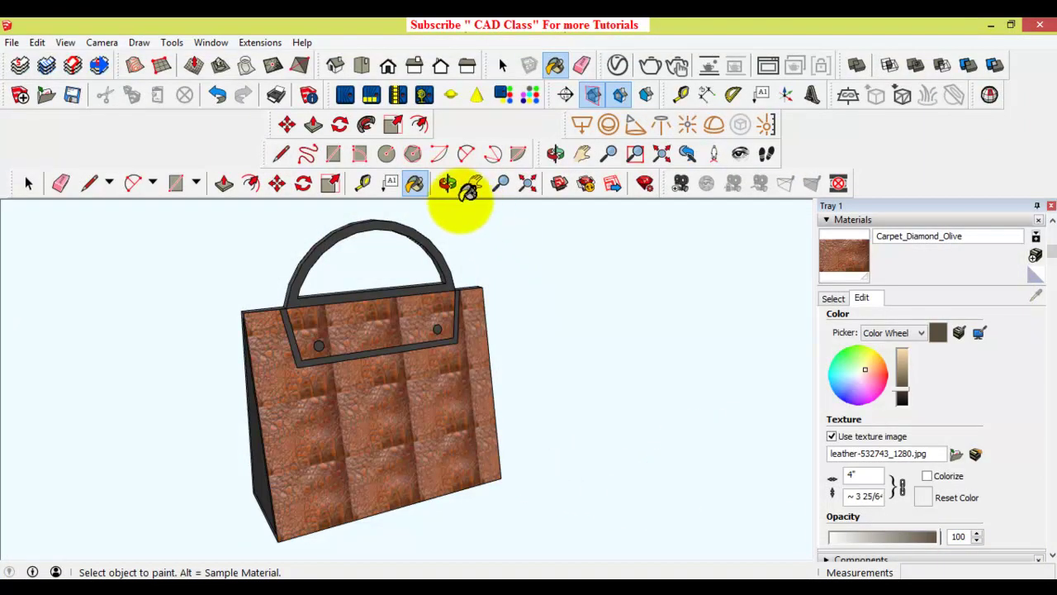
left_click(447, 183)
Increase the leather texture width in steps through 5, 6 and 7 inches
scroll(283, 377, "up", 5)
scroll(283, 378, "up", 4)
scroll(284, 378, "up", 3)
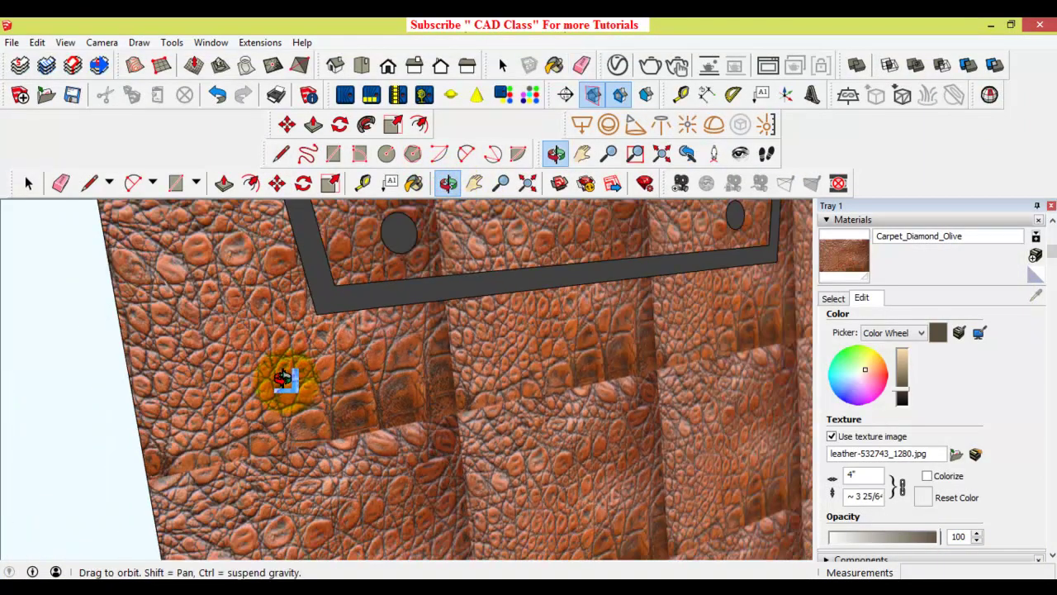
scroll(411, 350, "down", 5)
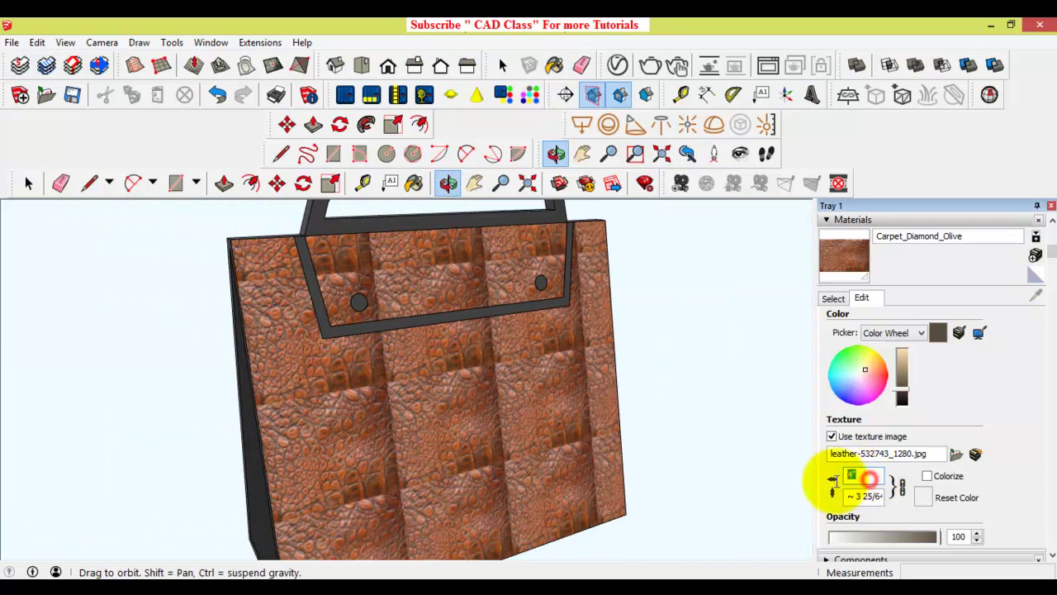
type("5")
key("Return")
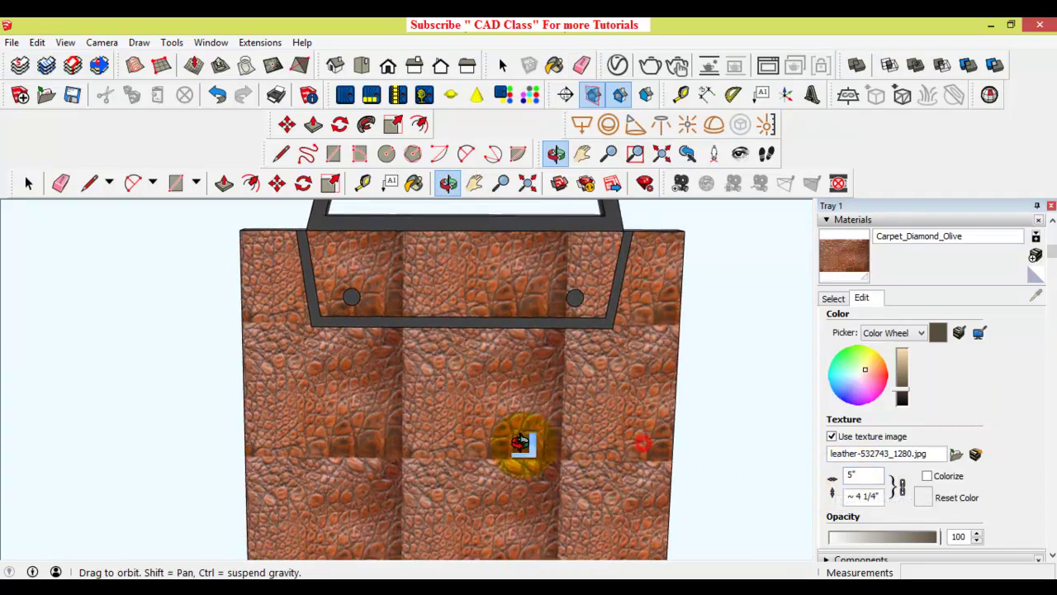
mouse_move(868, 469)
left_mouse_down()
mouse_move(809, 472)
mouse_move(830, 474)
left_mouse_up()
type("6")
key("Return")
key("Return")
left_click(868, 472)
type("8")
Keep raising the texture width through 8, 9, 11 and 13 until it reaches 14 inches
key("Return")
type("9")
key("Return")
type("1")
key("Return")
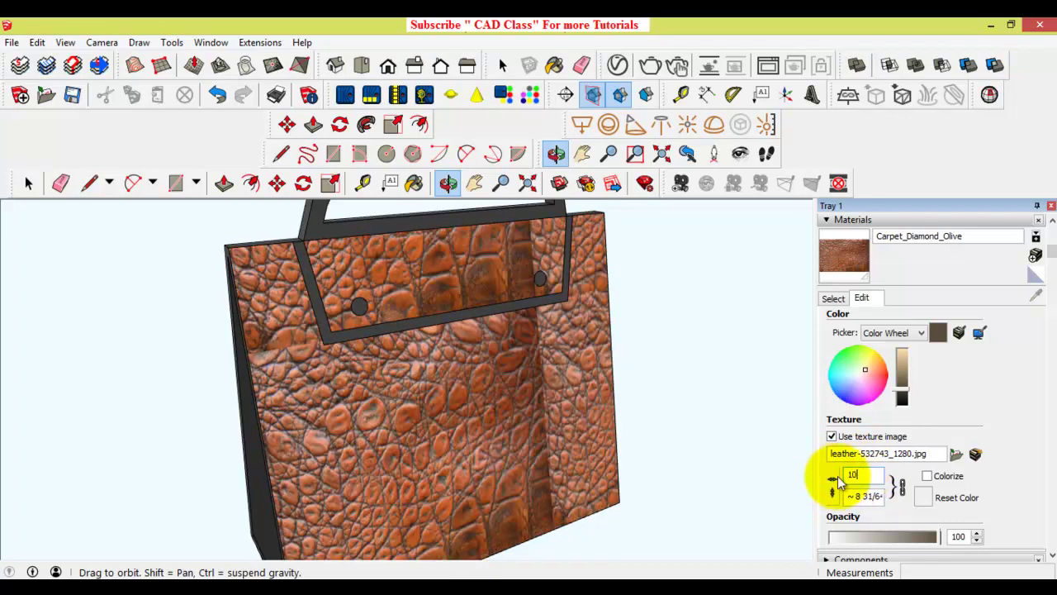
type("1")
key("Return")
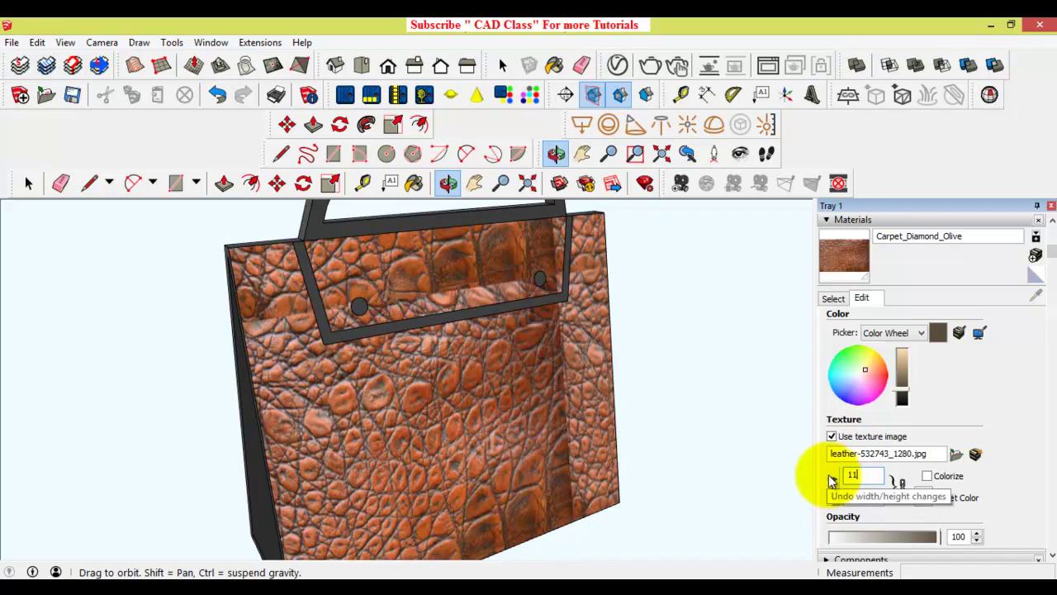
type("2")
key("Return")
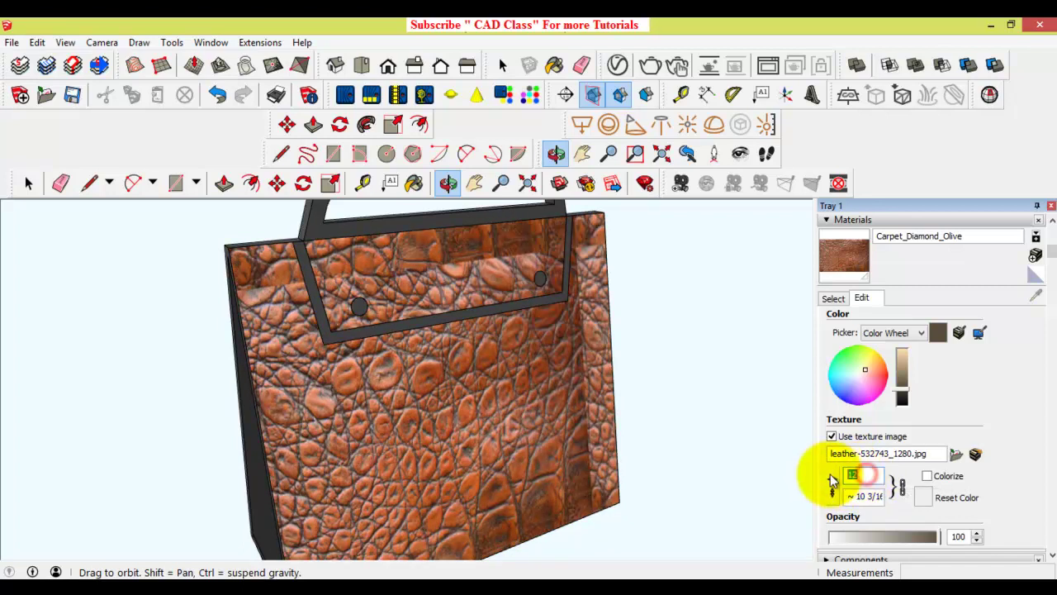
type("3")
key("Return")
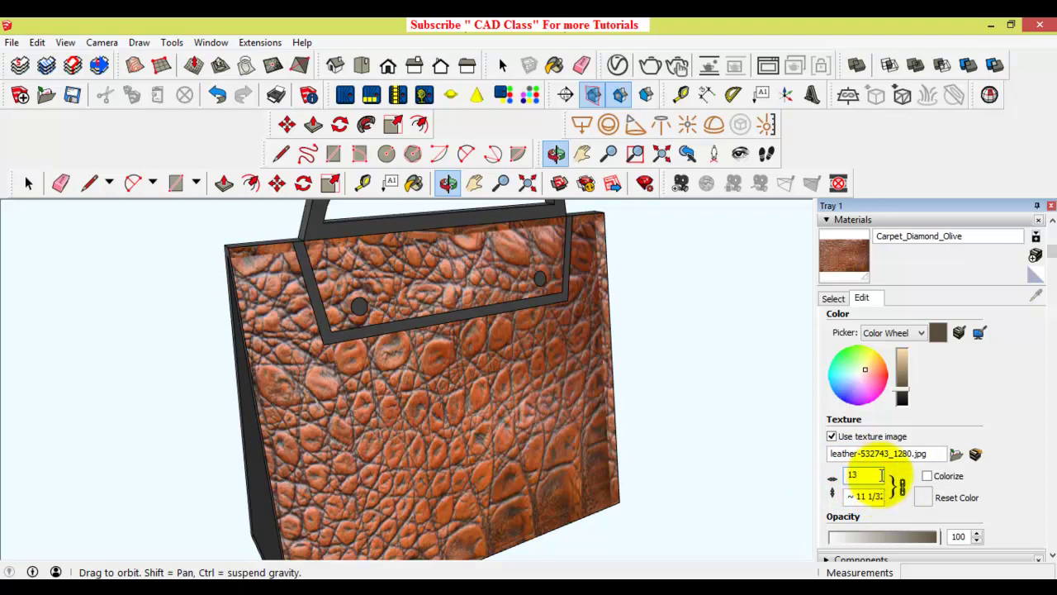
type("4")
key("Return")
mouse_move(701, 451)
left_mouse_down()
mouse_move(447, 369)
mouse_move(286, 401)
mouse_move(863, 279)
left_mouse_up()
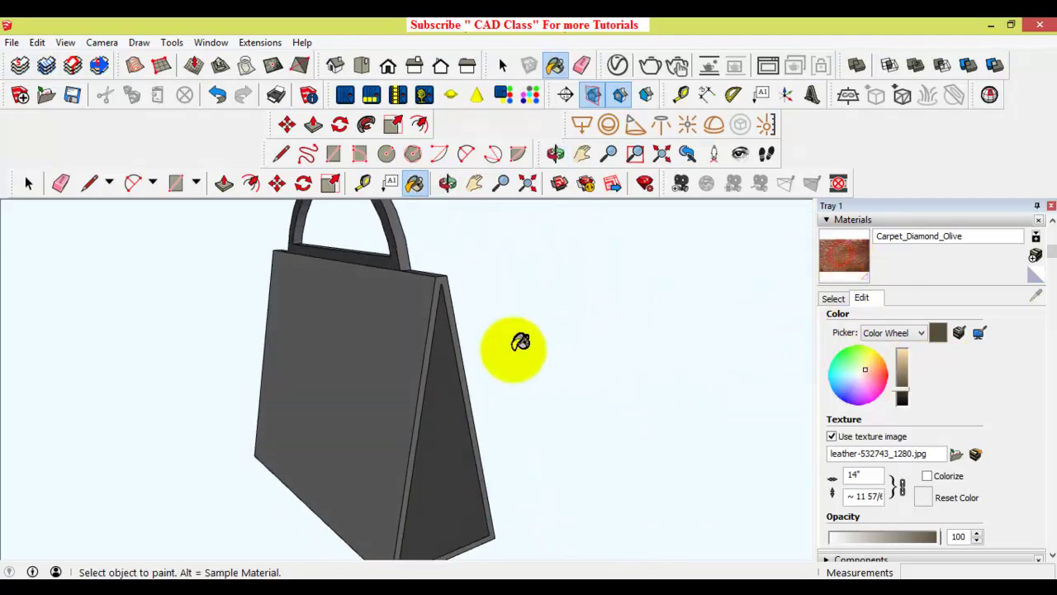
Paint the grey broad face and the triangular side face with the leather texture
left_click(408, 351)
scroll(461, 260, "up", 2)
scroll(454, 259, "up", 1)
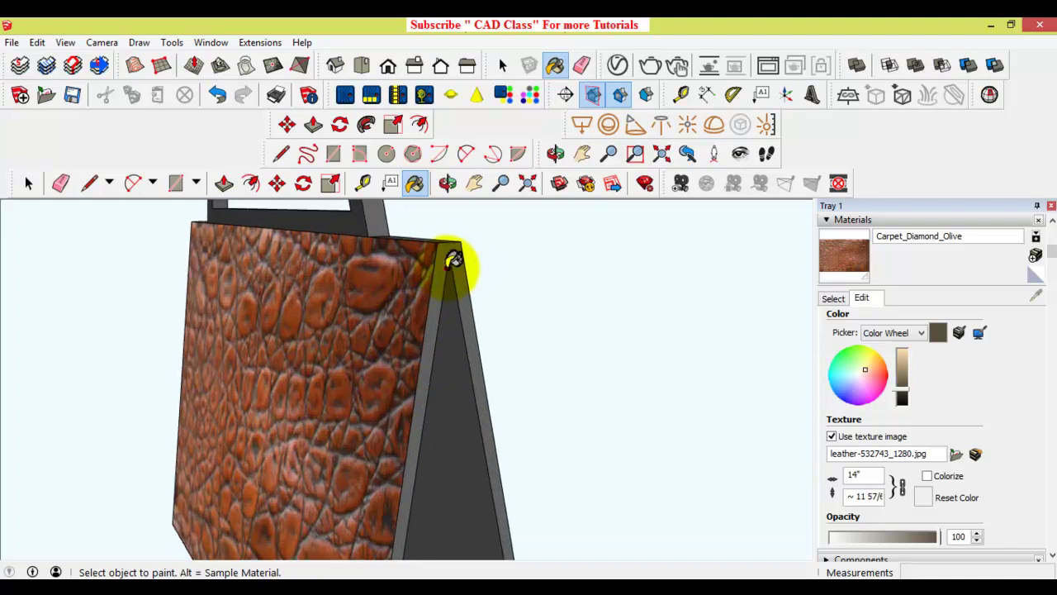
left_click(456, 342)
scroll(446, 330, "down", 3)
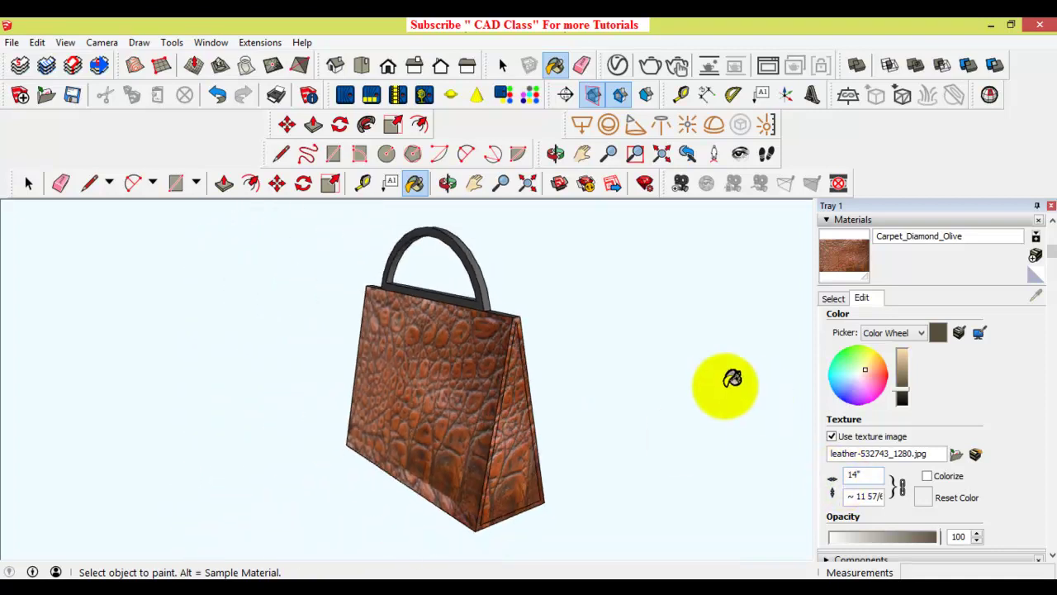
Rotate the bag to its front and paint the grey top edge strip with leather
left_click(449, 182)
left_click_drag(290, 394, 192, 527)
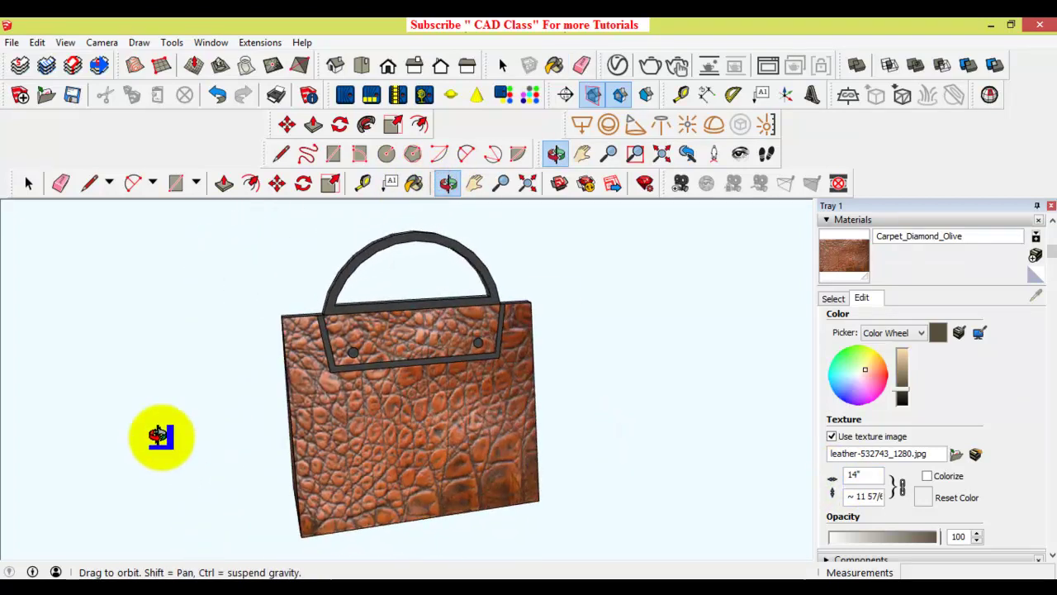
left_click(413, 183)
scroll(283, 377, "up", 2)
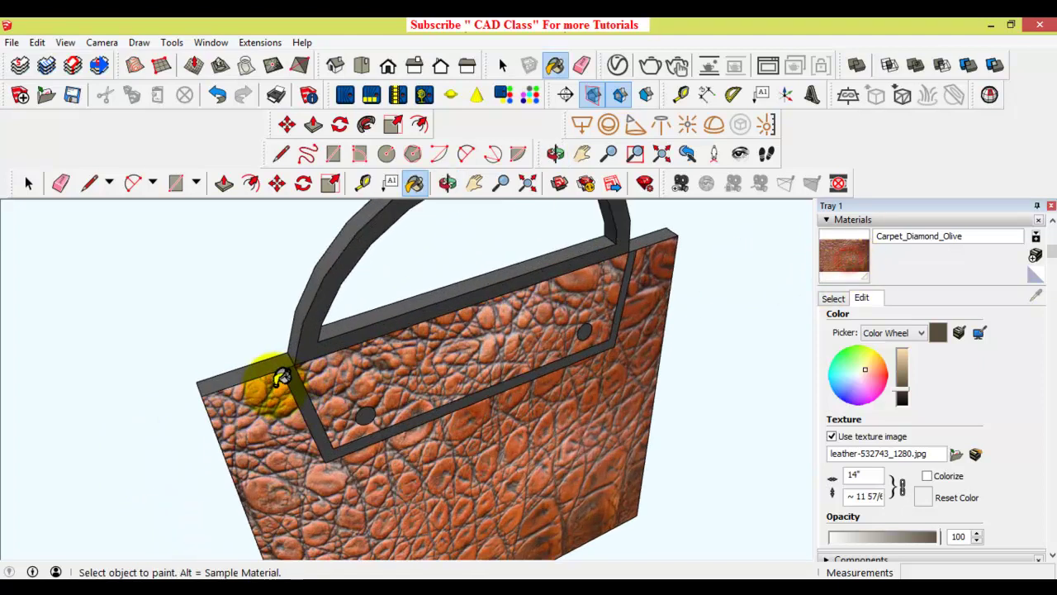
scroll(240, 372, "up", 2)
left_click(230, 374)
scroll(328, 370, "down", 3)
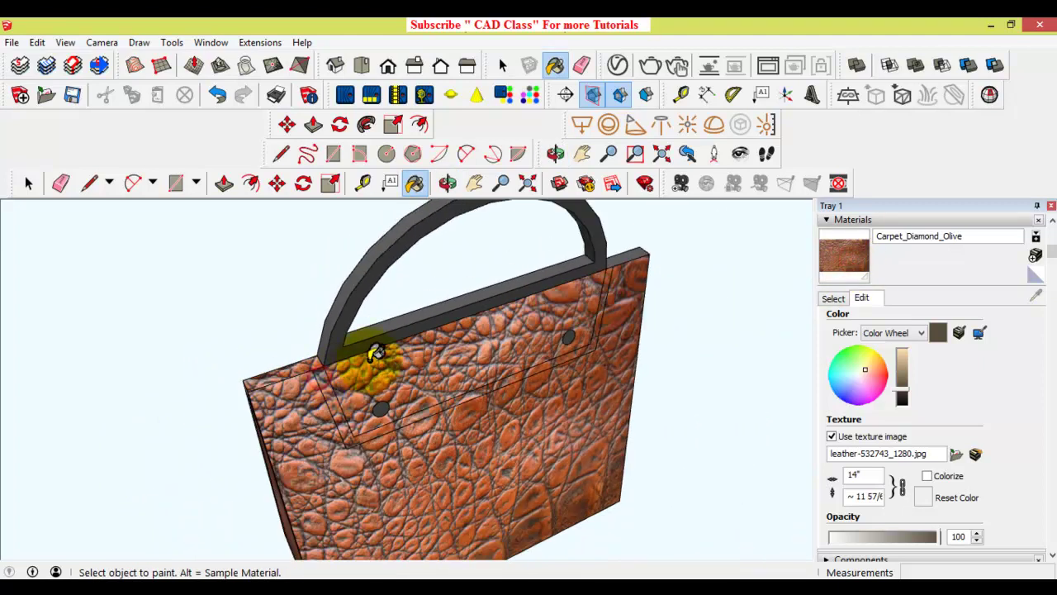
scroll(372, 349, "down", 2)
Turn the bag to expose its side and paint two dark edge strips with leather
left_click(448, 183)
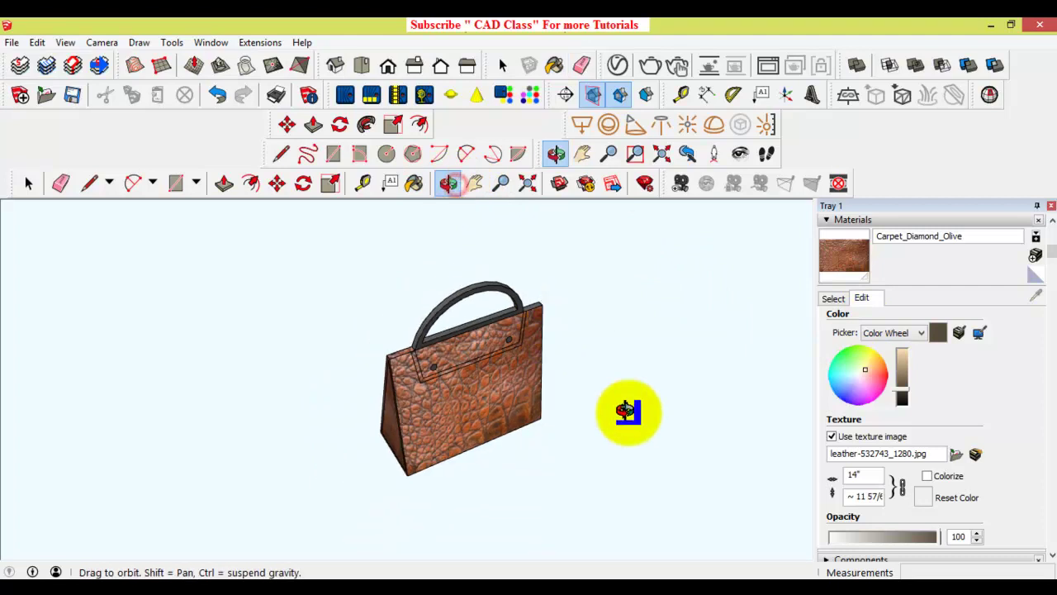
left_click_drag(628, 415, 401, 347)
scroll(609, 439, "up", 3)
scroll(567, 366, "up", 3)
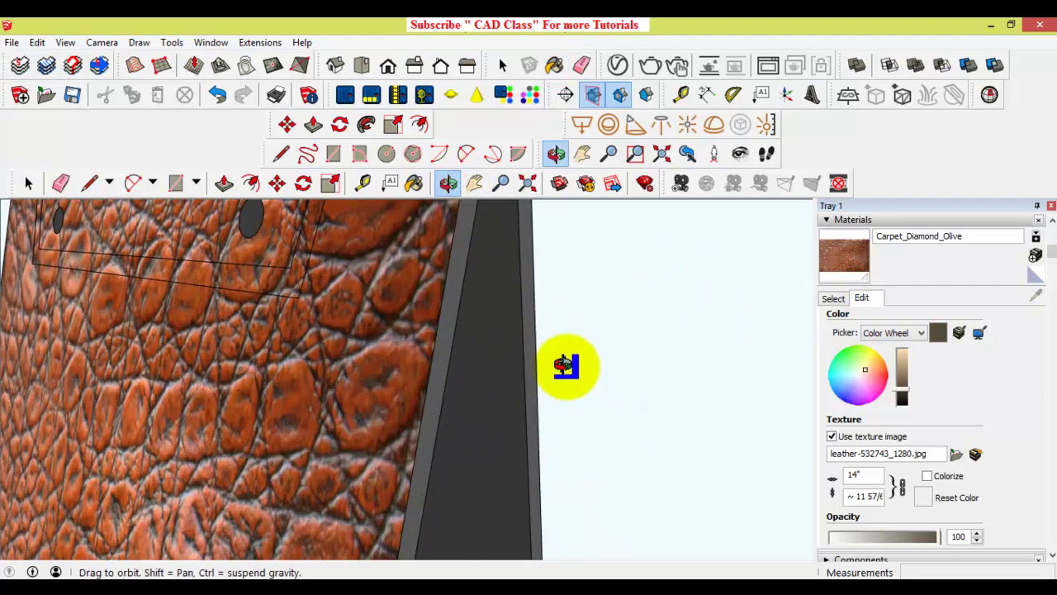
left_click(842, 254)
left_click(513, 394)
left_click(442, 398)
scroll(503, 242, "down", 3)
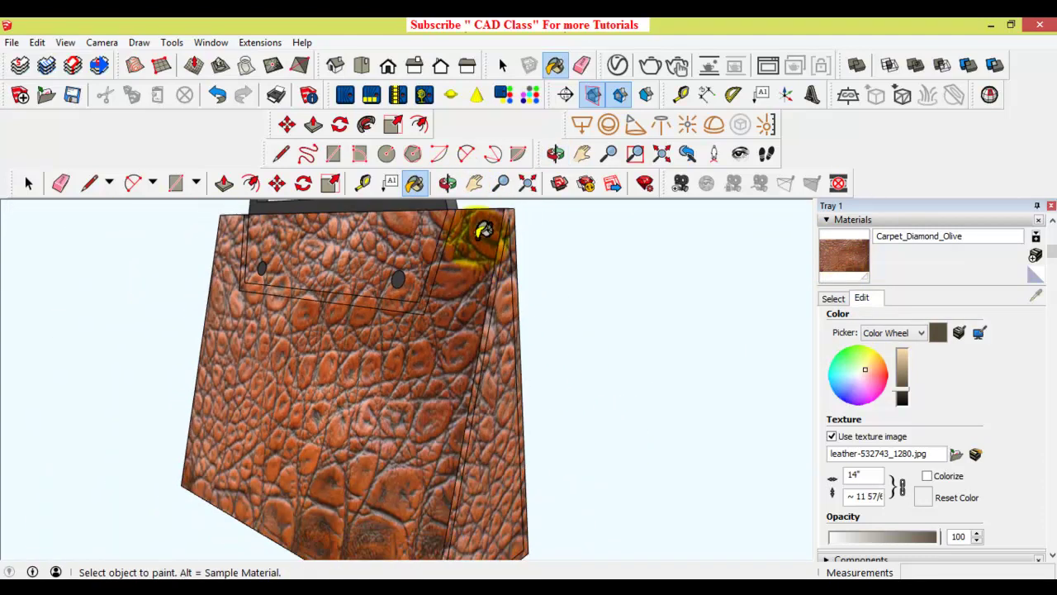
Rotate to the bag's underside and paint the white bottom face with leather
left_click(447, 183)
scroll(523, 366, "down", 2)
mouse_move(524, 366)
left_mouse_down()
mouse_move(725, 430)
mouse_move(589, 111)
left_mouse_up()
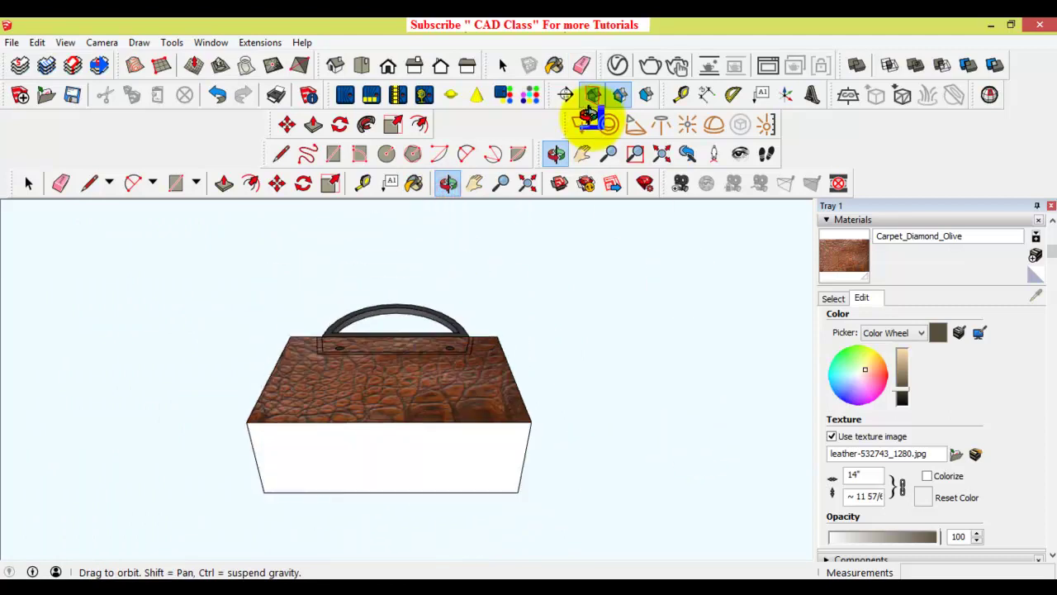
left_click(844, 263)
left_click(474, 454)
scroll(584, 280, "down", 3)
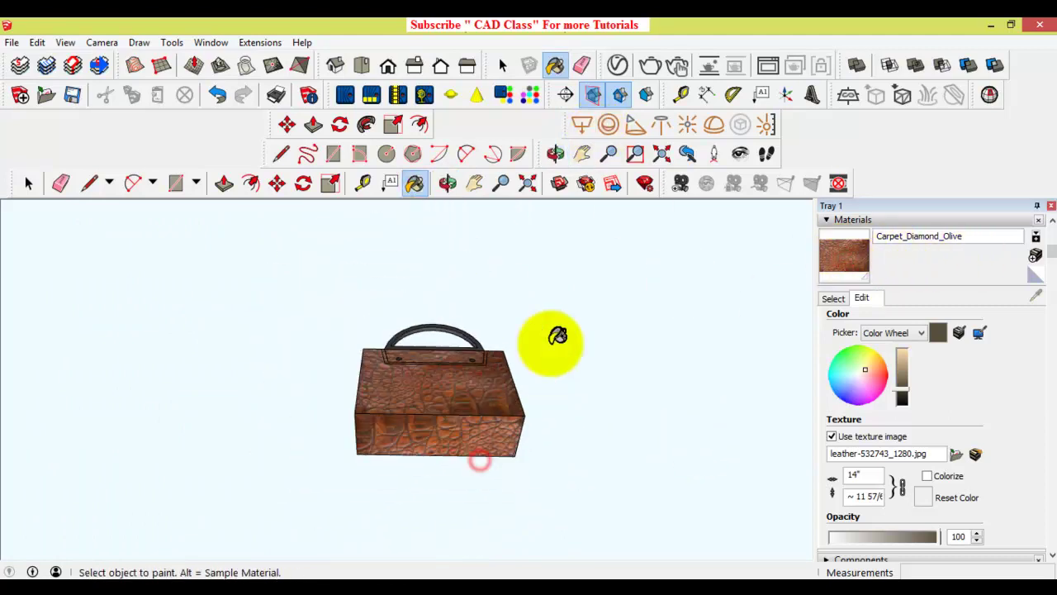
Orbit the bag to a side view and back to the front to check coverage
left_click(447, 183)
left_click_drag(436, 425, 944, 523)
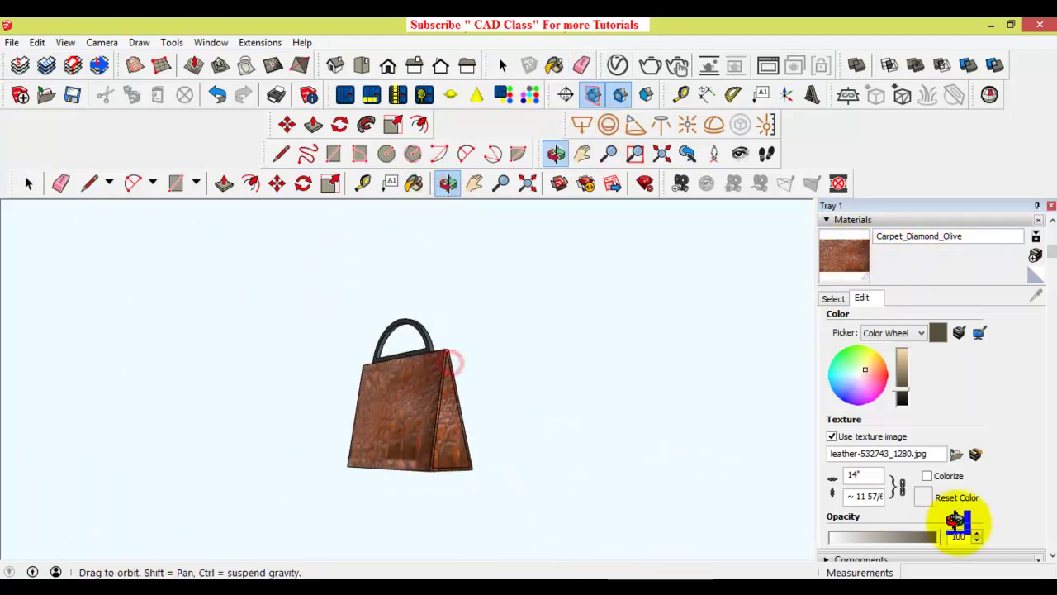
scroll(296, 432, "up", 3)
scroll(401, 347, "up", 3)
scroll(561, 354, "down", 3)
mouse_move(561, 354)
left_mouse_down()
mouse_move(307, 342)
mouse_move(157, 398)
mouse_move(196, 444)
mouse_move(432, 337)
mouse_move(729, 250)
left_mouse_up()
Paint the first part of the dark grey handle with the leather material
left_click(846, 254)
scroll(330, 278, "up", 3)
scroll(319, 279, "up", 3)
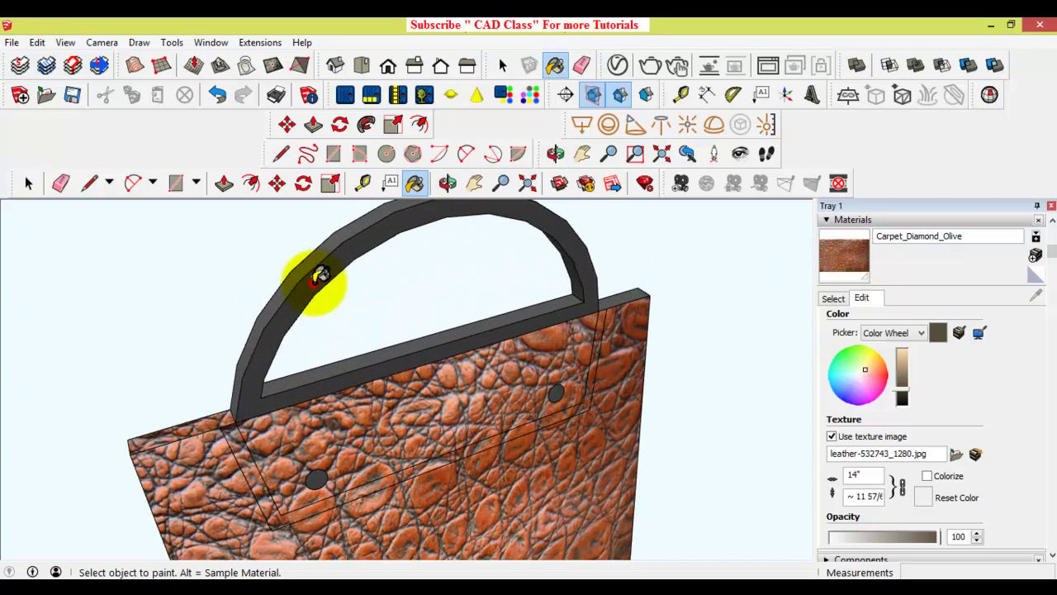
left_click(294, 277)
scroll(353, 335, "up", 2)
scroll(590, 295, "down", 2)
scroll(545, 303, "up", 2)
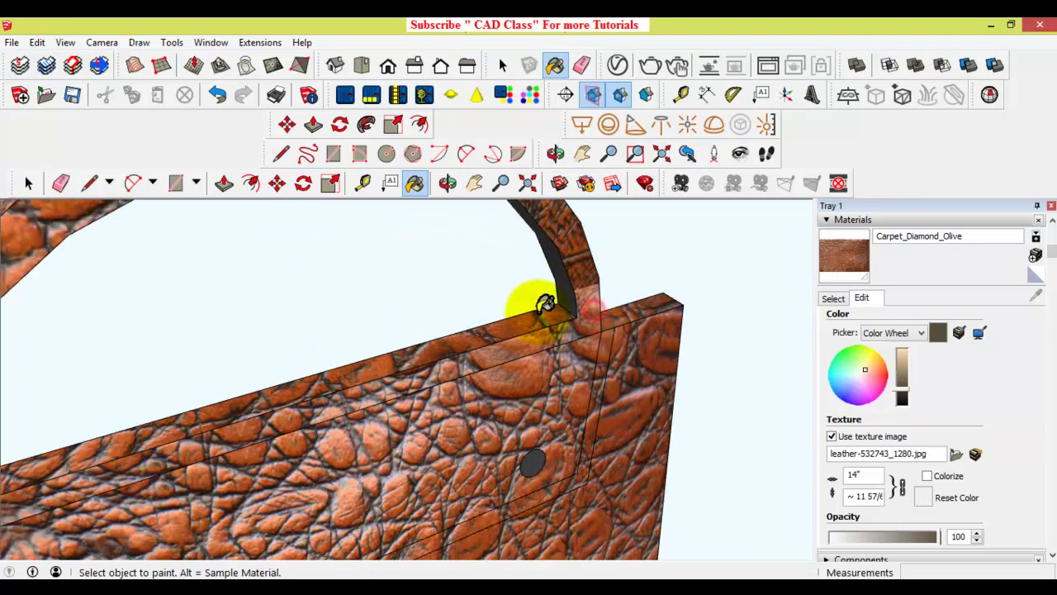
scroll(570, 280, "down", 3)
scroll(574, 283, "down", 1)
scroll(346, 454, "up", 1)
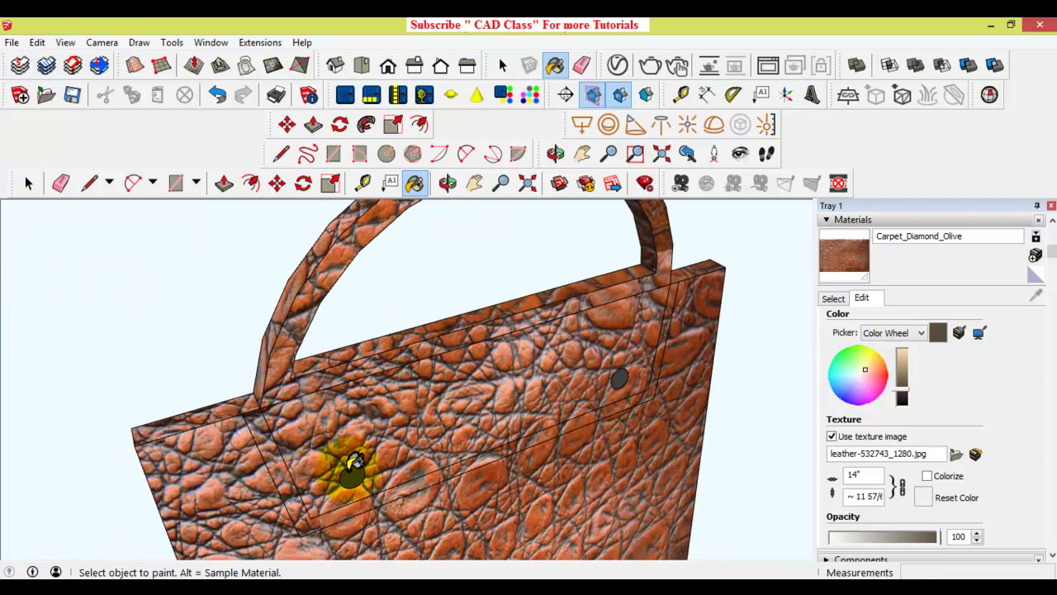
Rotate the bag and paint the remaining grey handle faces with leather
left_click(447, 183)
mouse_move(481, 289)
left_mouse_down()
mouse_move(402, 366)
mouse_move(721, 410)
mouse_move(1007, 371)
left_mouse_up()
scroll(479, 350, "up", 2)
scroll(479, 349, "up", 2)
left_click(843, 254)
scroll(430, 258, "up", 1)
left_click(389, 255)
scroll(484, 266, "down", 2)
scroll(471, 240, "down", 1)
Orbit around the bag to inspect the fully leather-covered handle and body
left_click(450, 182)
mouse_move(330, 342)
left_mouse_down()
mouse_move(927, 441)
mouse_move(394, 392)
mouse_move(537, 299)
mouse_move(706, 435)
mouse_move(521, 540)
mouse_move(218, 483)
left_mouse_up()
scroll(386, 409, "up", 3)
scroll(512, 303, "down", 3)
scroll(534, 389, "up", 2)
mouse_move(533, 389)
left_mouse_down()
mouse_move(172, 419)
mouse_move(838, 432)
mouse_move(371, 406)
mouse_move(811, 398)
mouse_move(701, 471)
mouse_move(129, 460)
mouse_move(123, 143)
mouse_move(257, 153)
mouse_move(389, 303)
mouse_move(217, 394)
mouse_move(323, 378)
mouse_move(465, 393)
left_mouse_up()
scroll(465, 393, "up", 3)
scroll(465, 394, "up", 2)
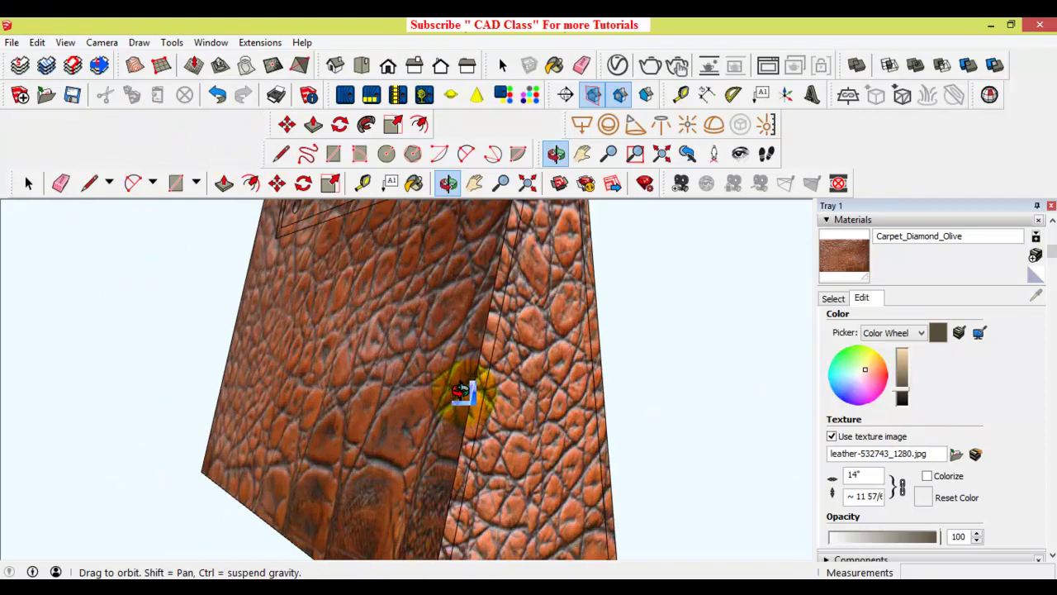
scroll(427, 389, "up", 2)
scroll(420, 396, "up", 2)
scroll(514, 366, "down", 3)
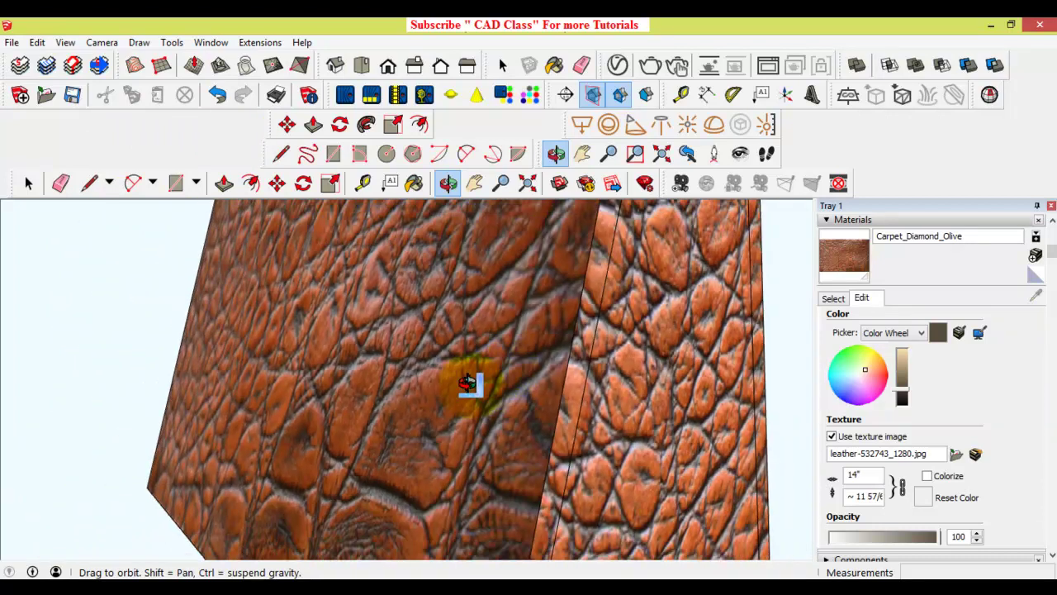
scroll(472, 378, "down", 3)
left_click_drag(519, 424, 735, 479)
scroll(453, 477, "down", 3)
mouse_move(453, 477)
left_mouse_down()
mouse_move(722, 465)
mouse_move(732, 421)
mouse_move(868, 420)
mouse_move(179, 462)
left_mouse_up()
scroll(413, 396, "up", 3)
scroll(432, 389, "down", 2)
scroll(512, 354, "down", 2)
left_click_drag(512, 353, 545, 337)
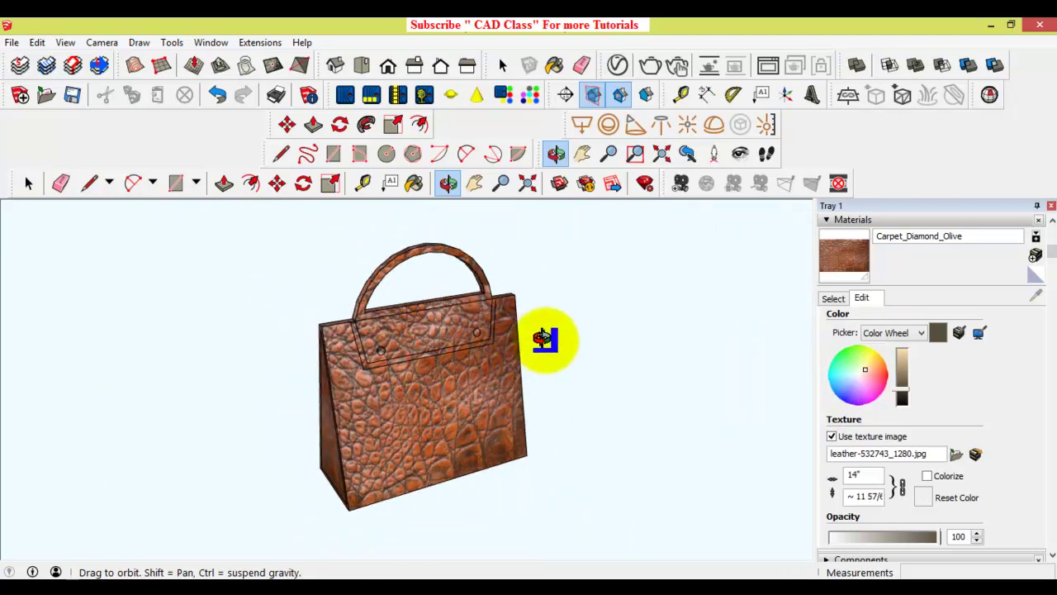
mouse_move(479, 343)
left_mouse_down()
mouse_move(515, 354)
mouse_move(534, 335)
left_mouse_up()
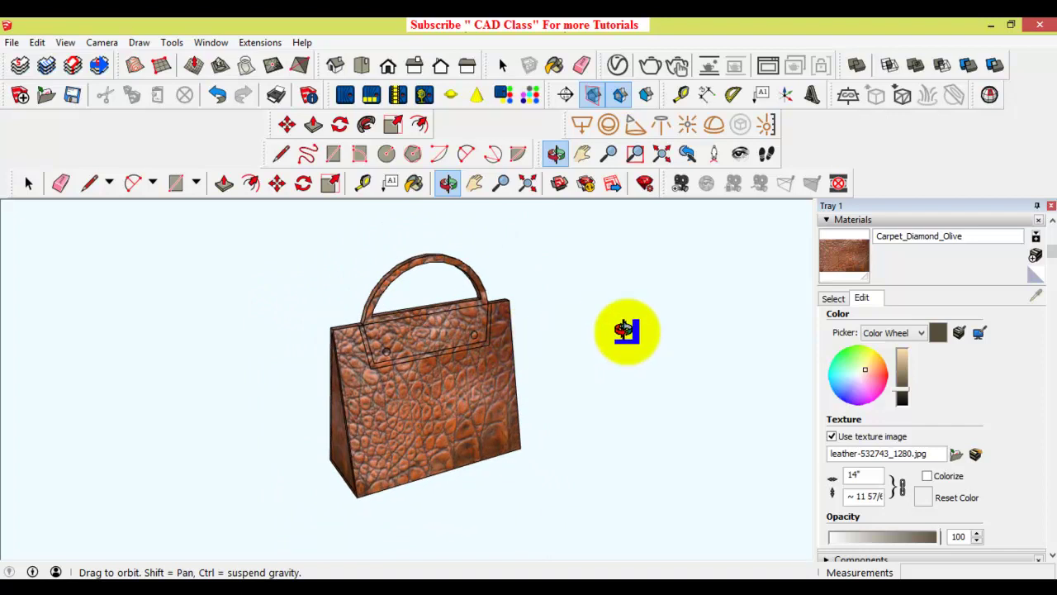